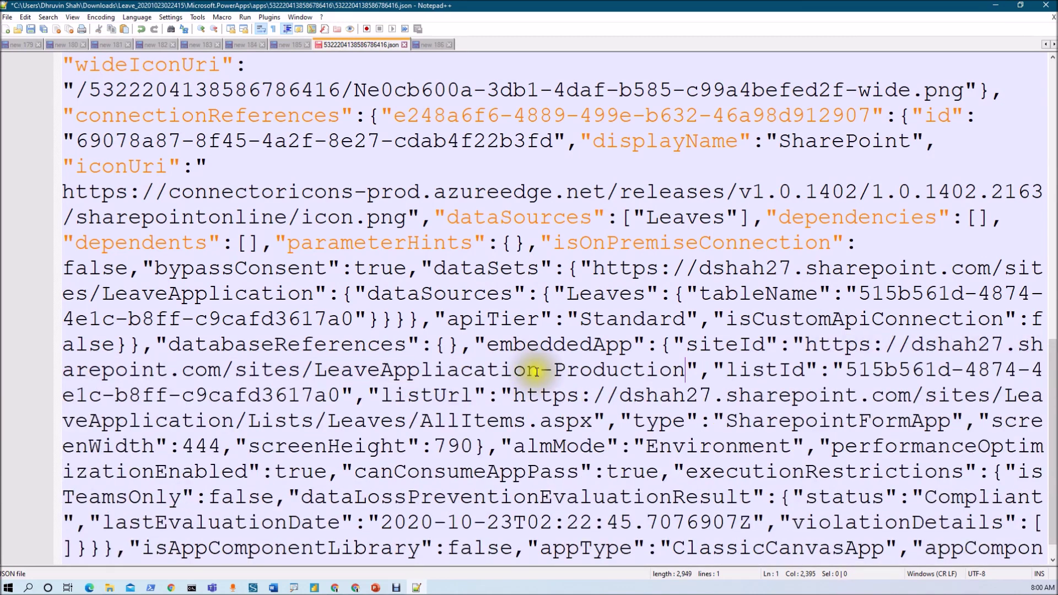
Step: Replace the embedded app's listId value in the JSON file with 944b95a5-e993-4696-86af-78038f103663, copied from the new 186 notes
left_click(434, 47)
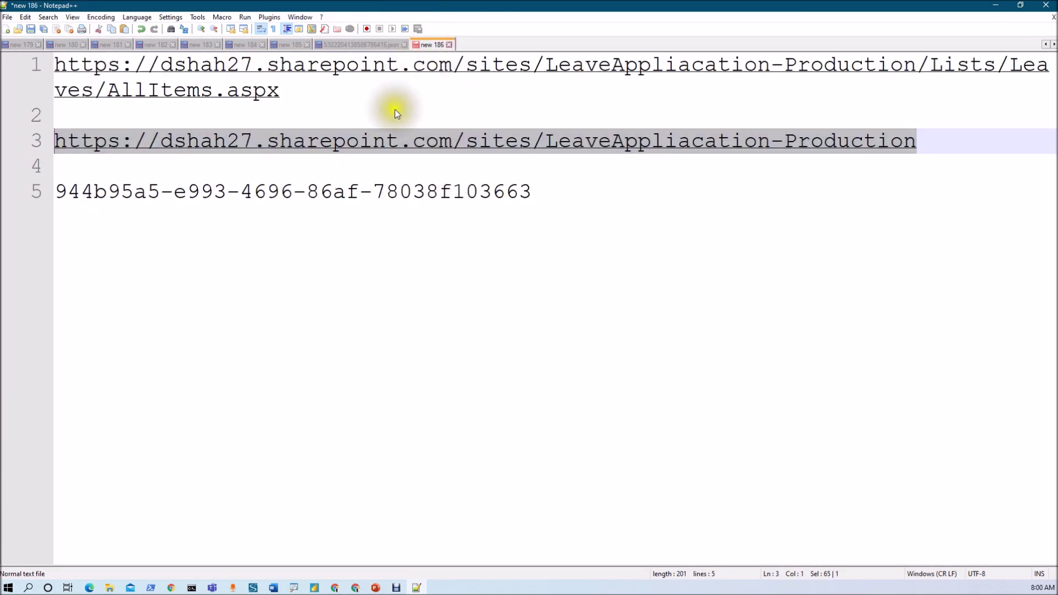
left_click_drag(531, 193, 53, 197)
key("ctrl+c")
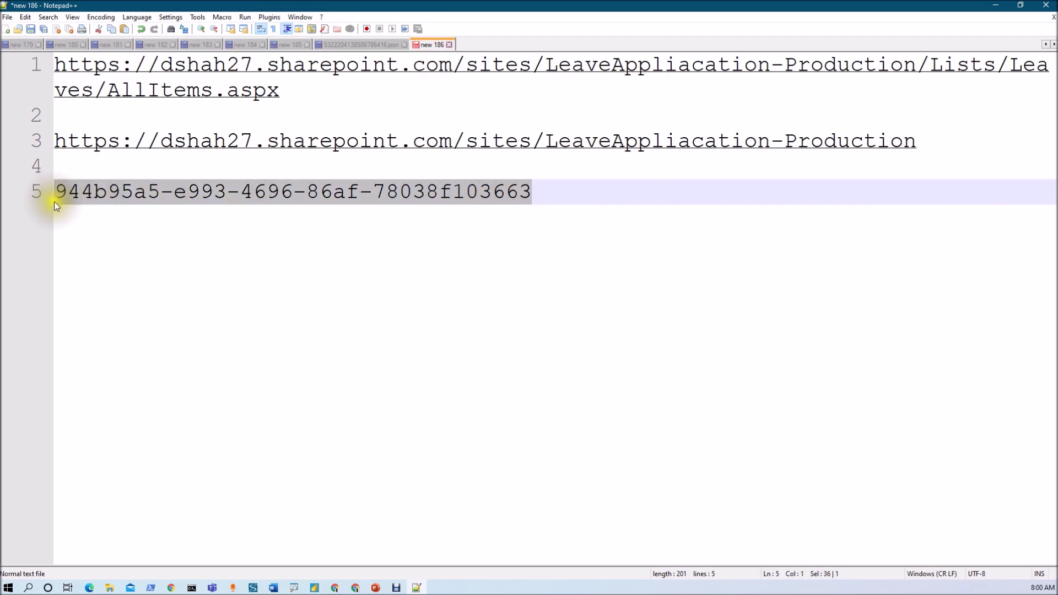
left_click(365, 44)
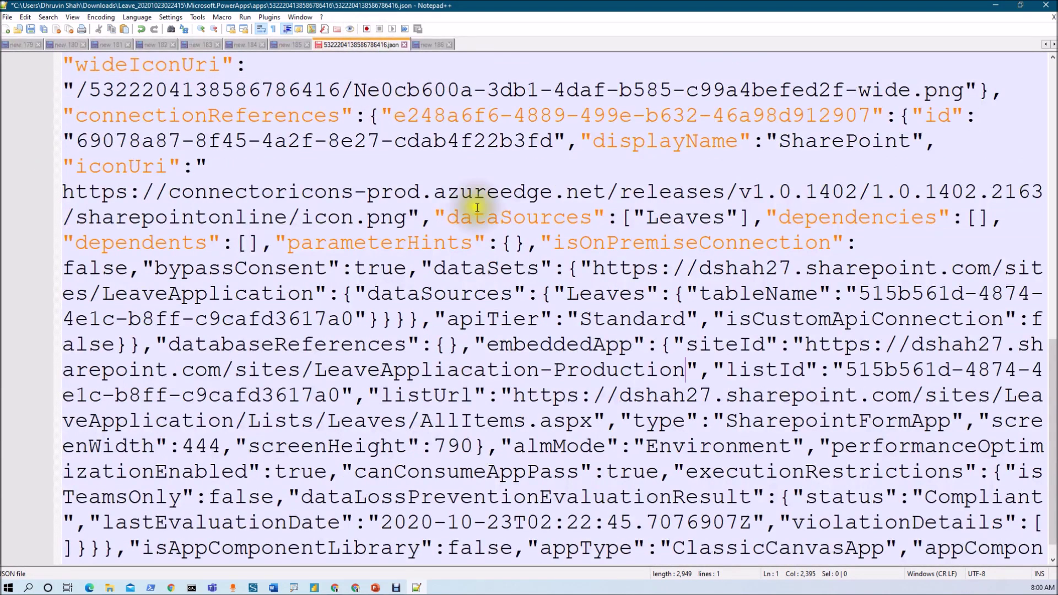
left_click_drag(845, 368, 337, 395)
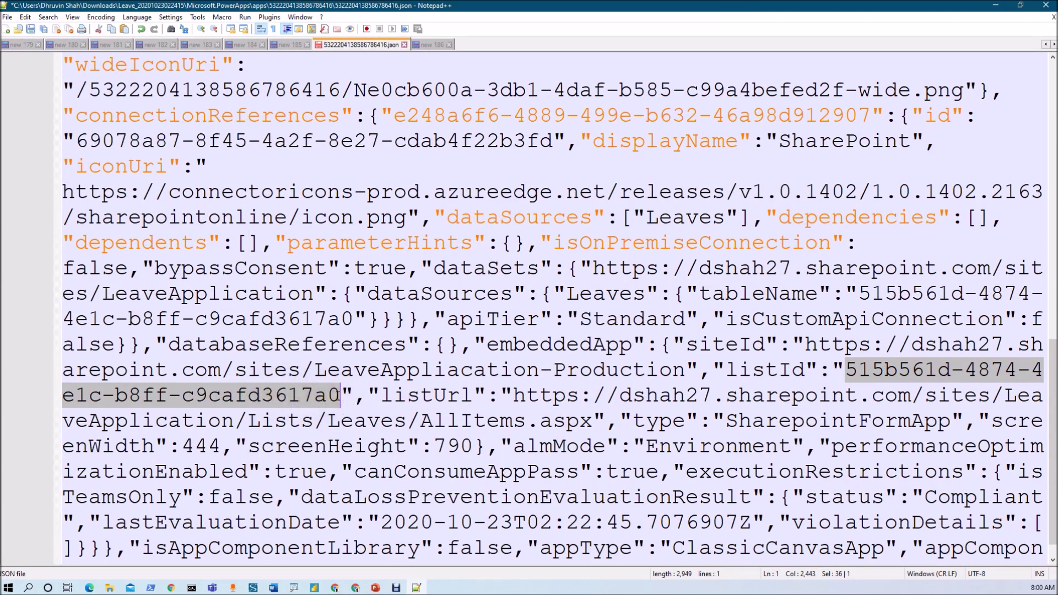
key("ctrl+v")
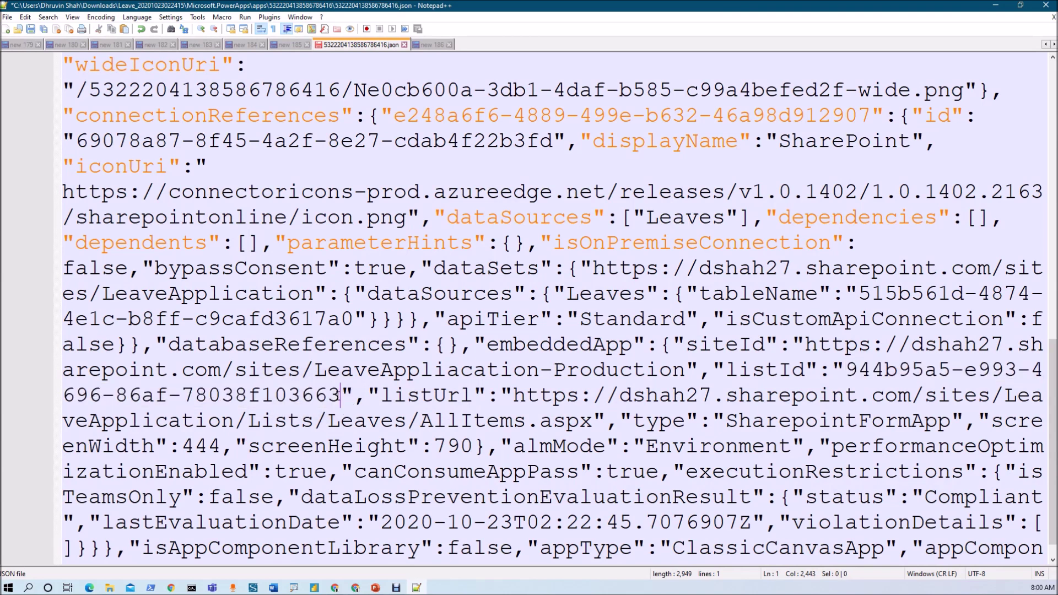
Step: Replace the JSON's listUrl value with the LeaveAppliacation-Production Leaves list's AllItems.aspx URL from the notes, and save the file
left_click(434, 43)
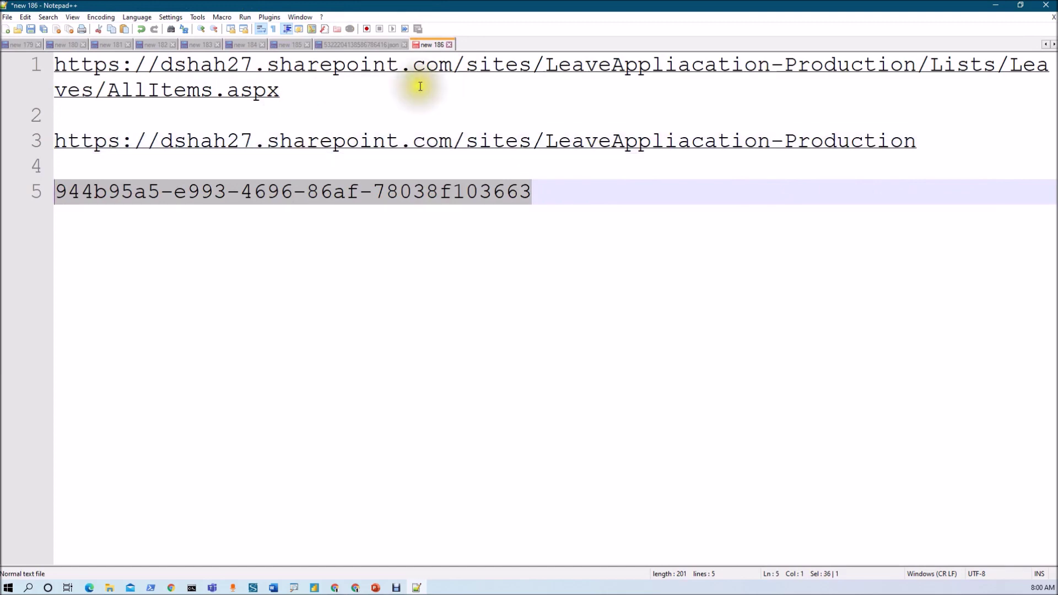
left_click(291, 95)
left_click_drag(292, 94, 42, 55)
key("ctrl+c")
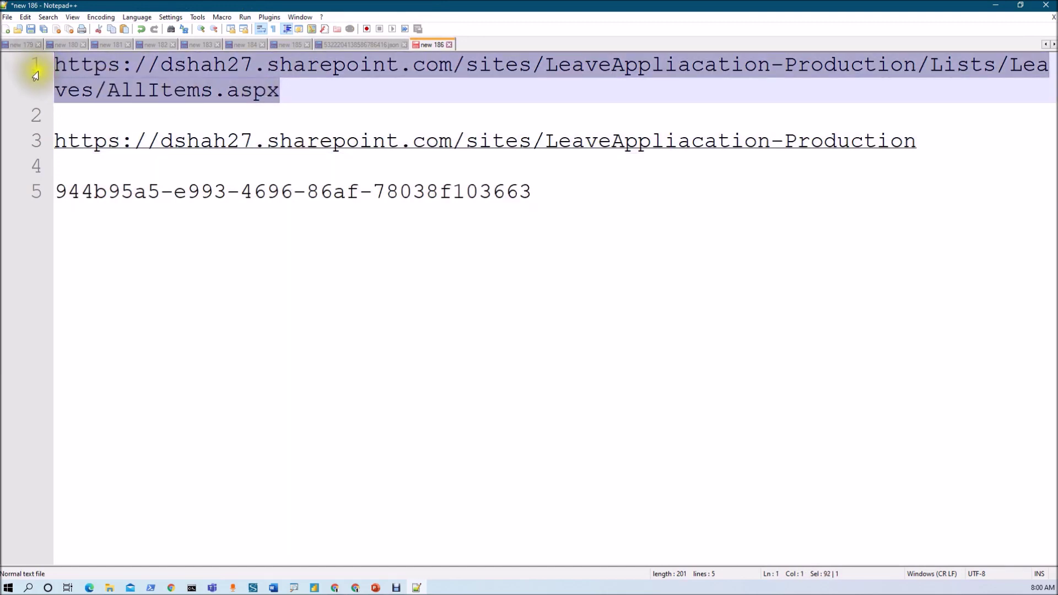
left_click(384, 45)
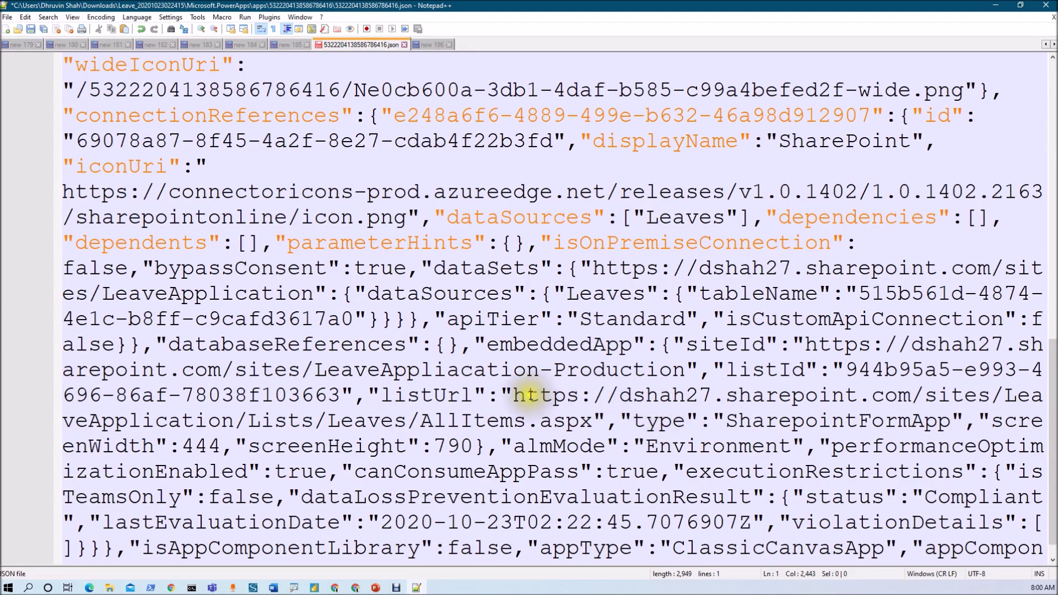
left_click_drag(513, 395, 591, 421)
key("ctrl+v")
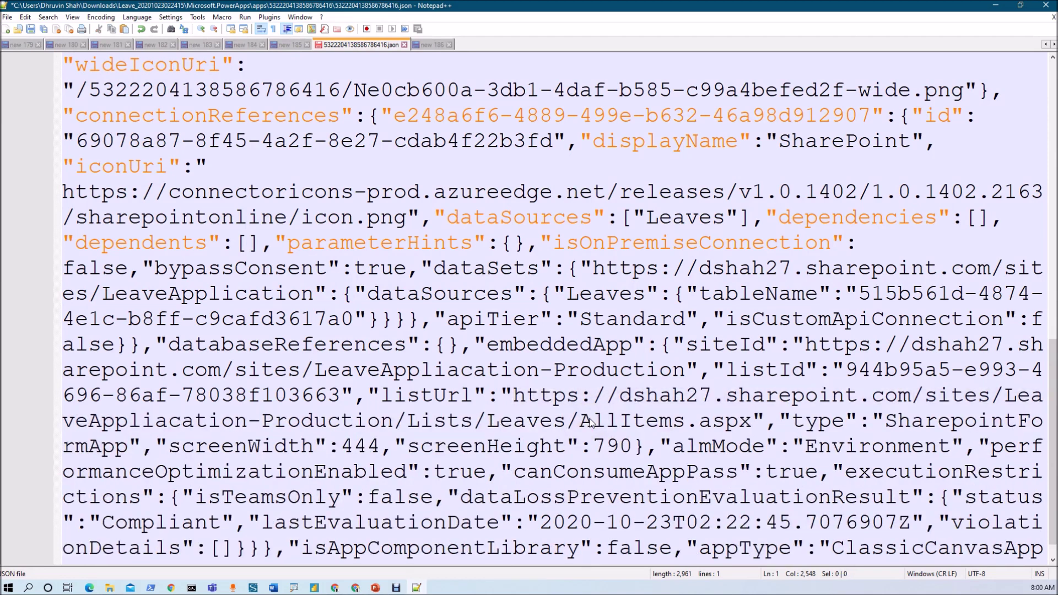
key("ctrl+s")
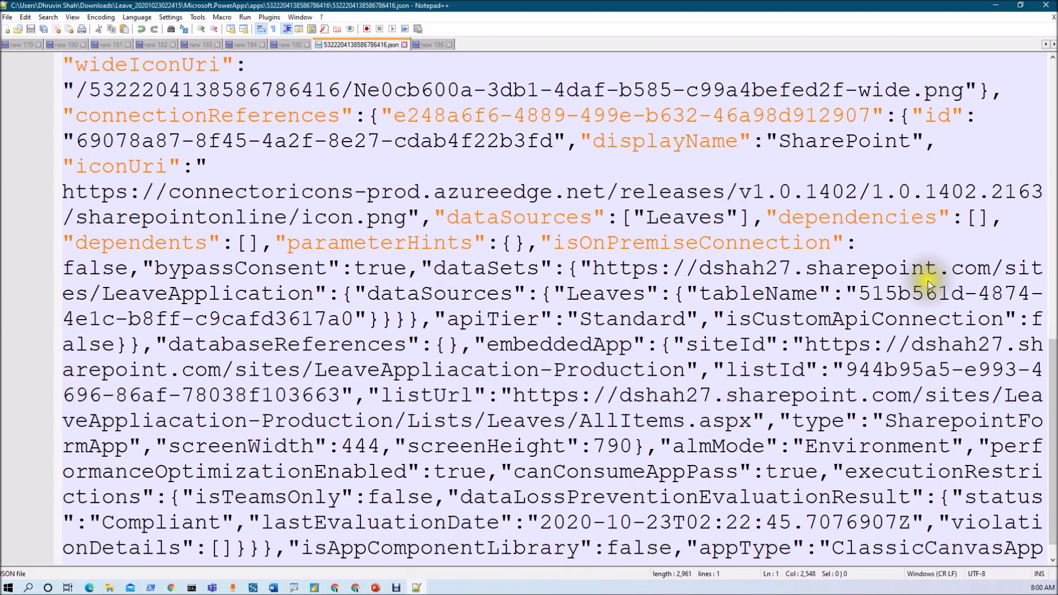
Step: Switch to File Explorer and copy the edited 5322204138586786416.json from the extracted app folder
left_click(995, 6)
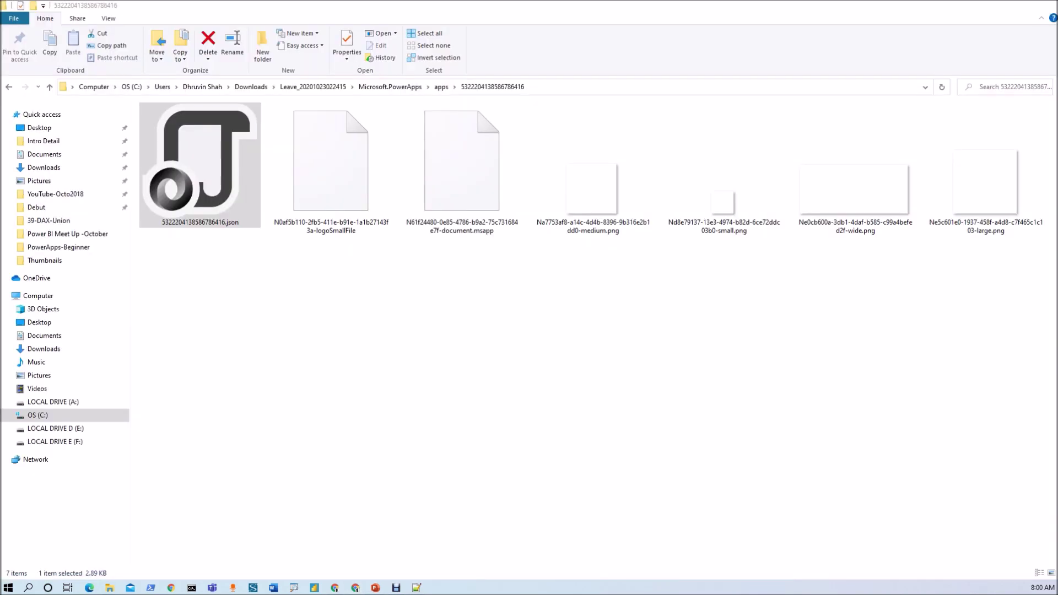
right_click(212, 188)
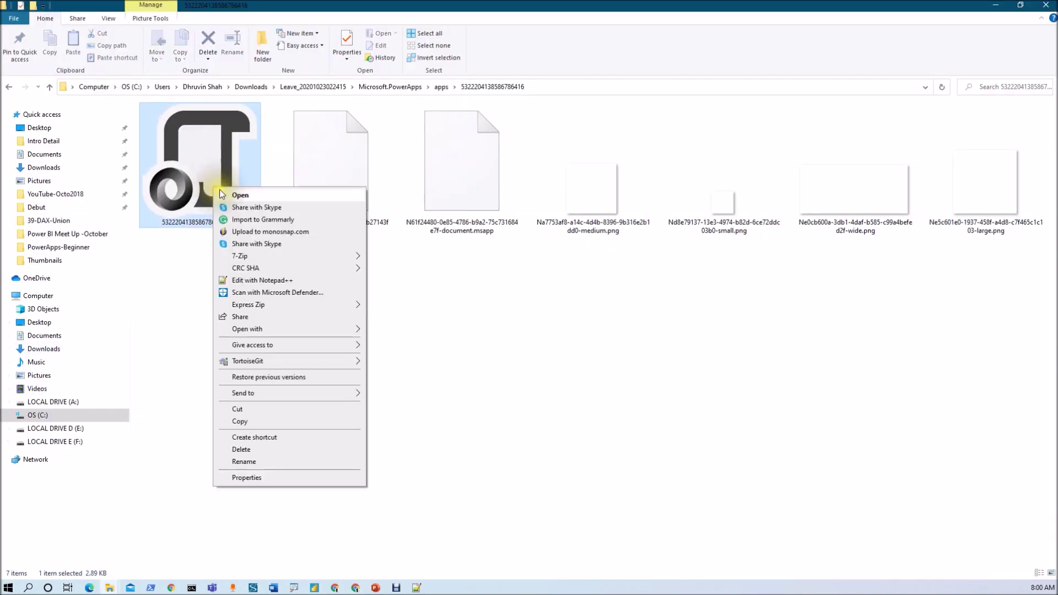
left_click(242, 421)
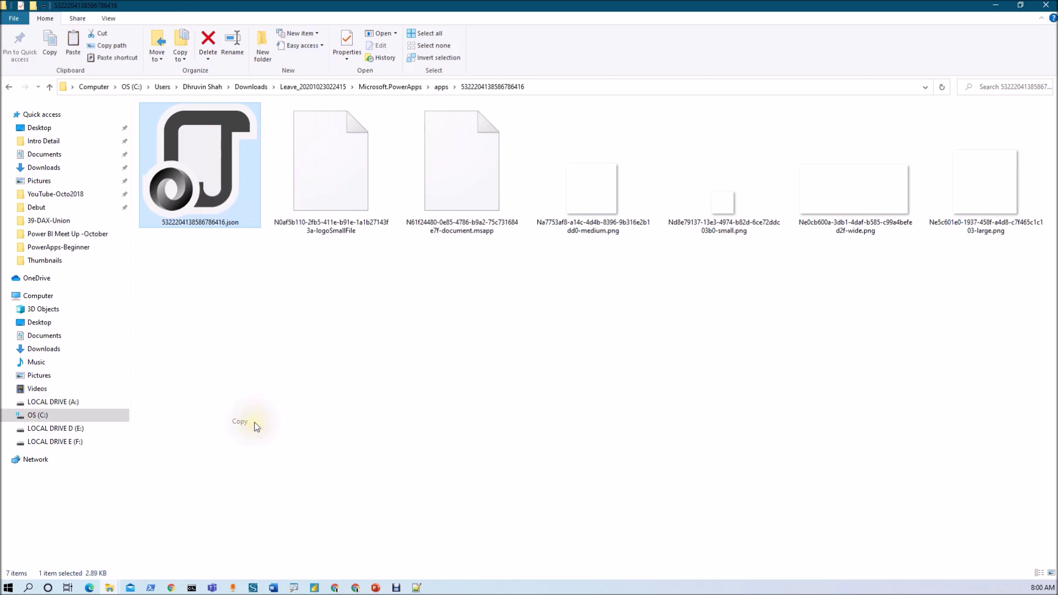
left_click(262, 88)
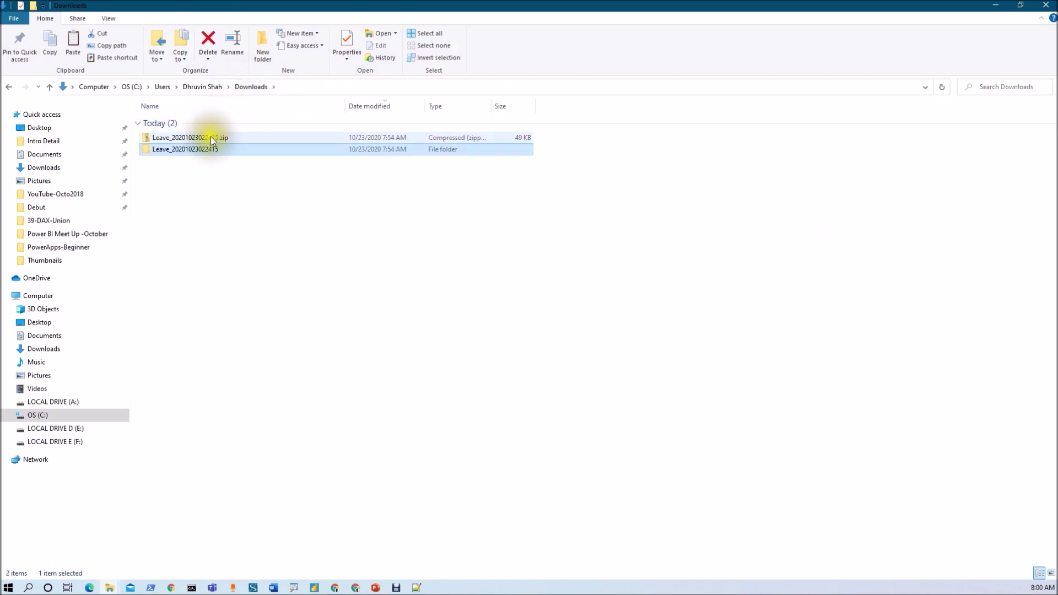
double_click(210, 136)
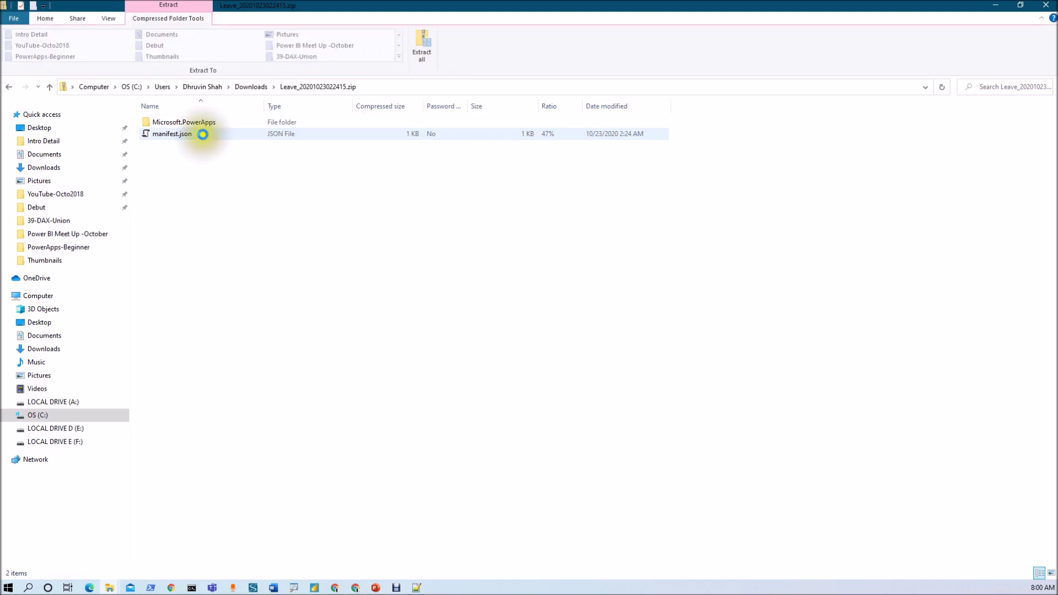
left_click(203, 122)
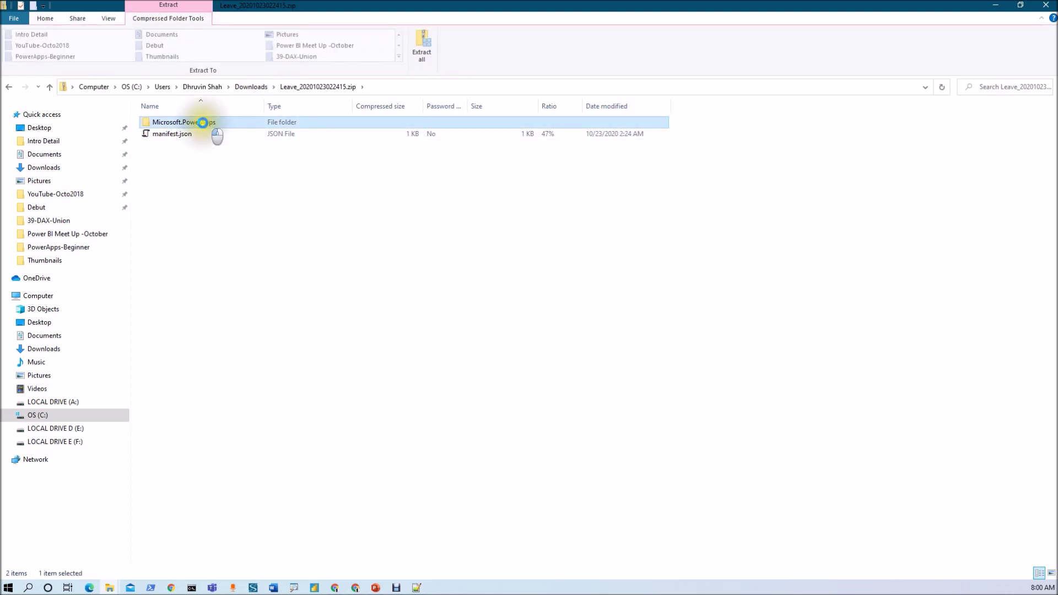
double_click(203, 122)
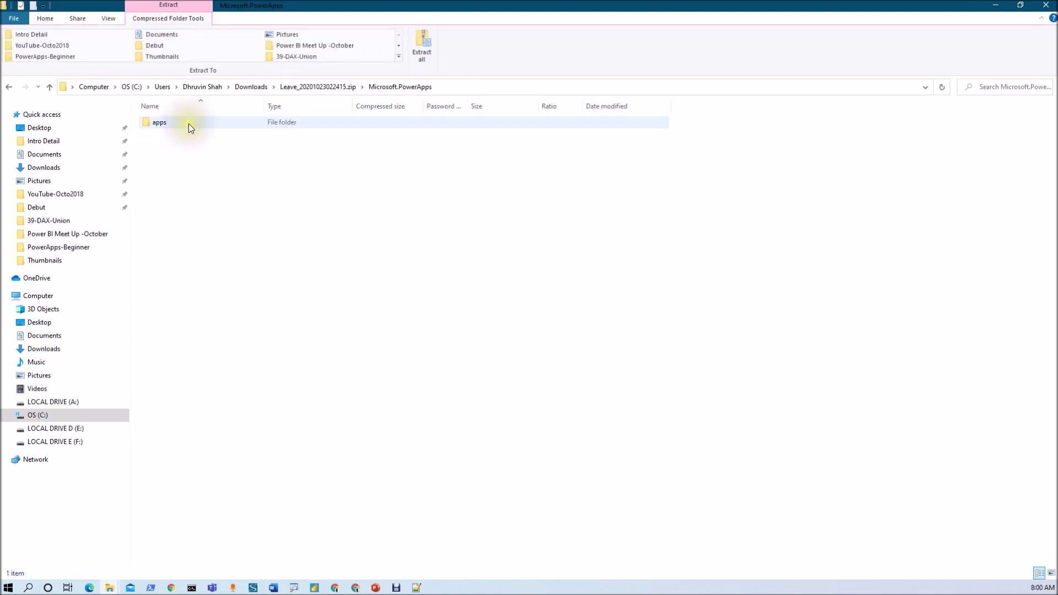
double_click(188, 124)
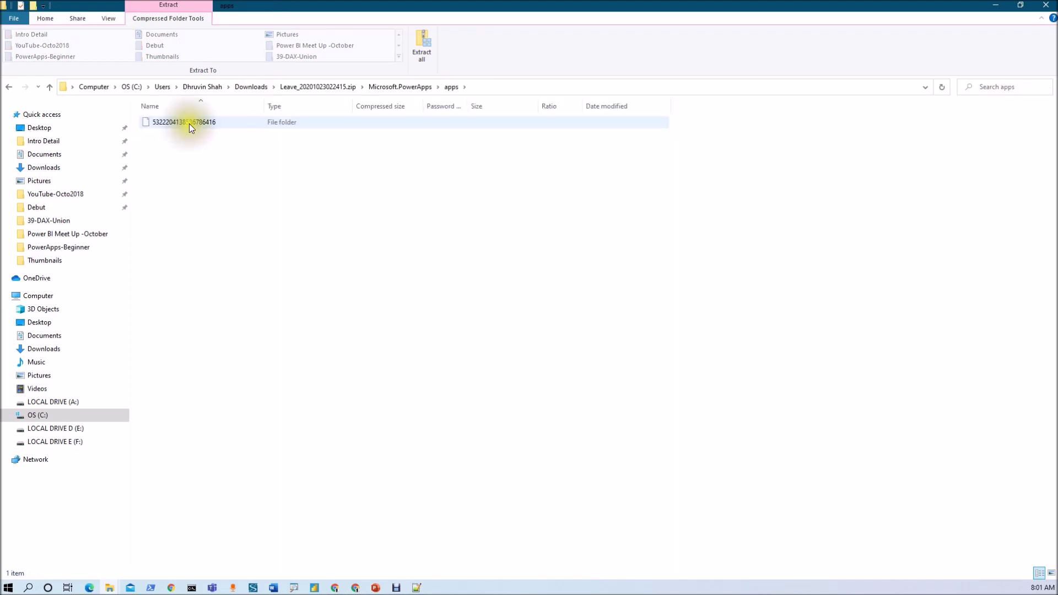
left_click(189, 123)
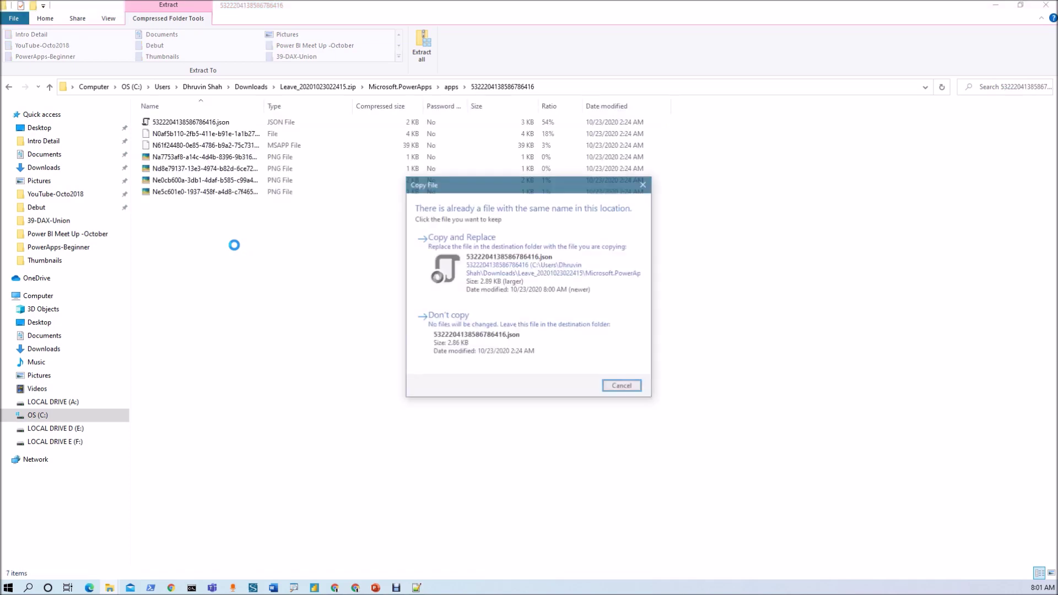
left_click(545, 261)
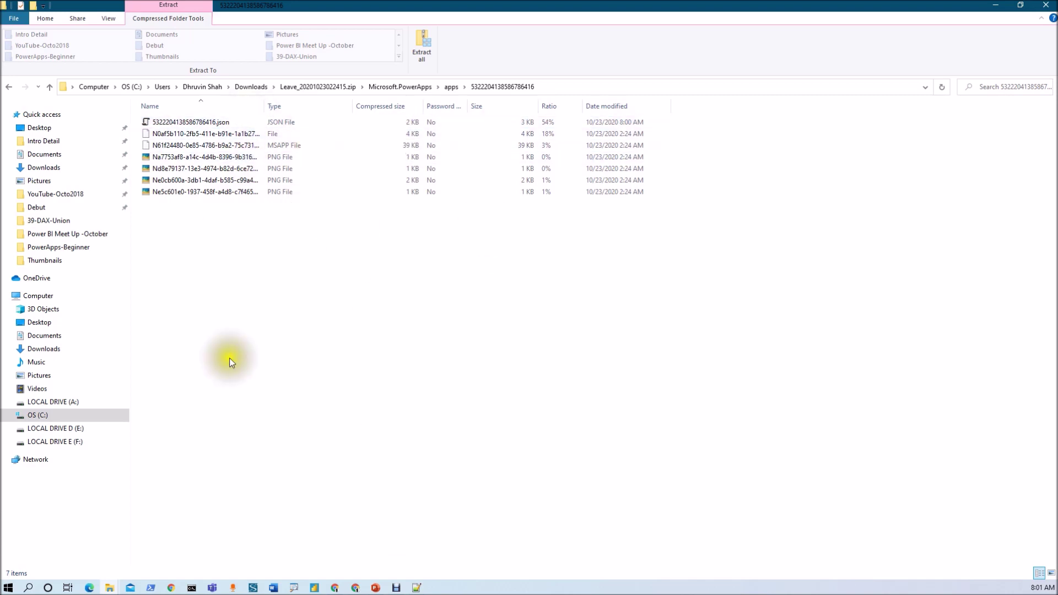
left_click(299, 88)
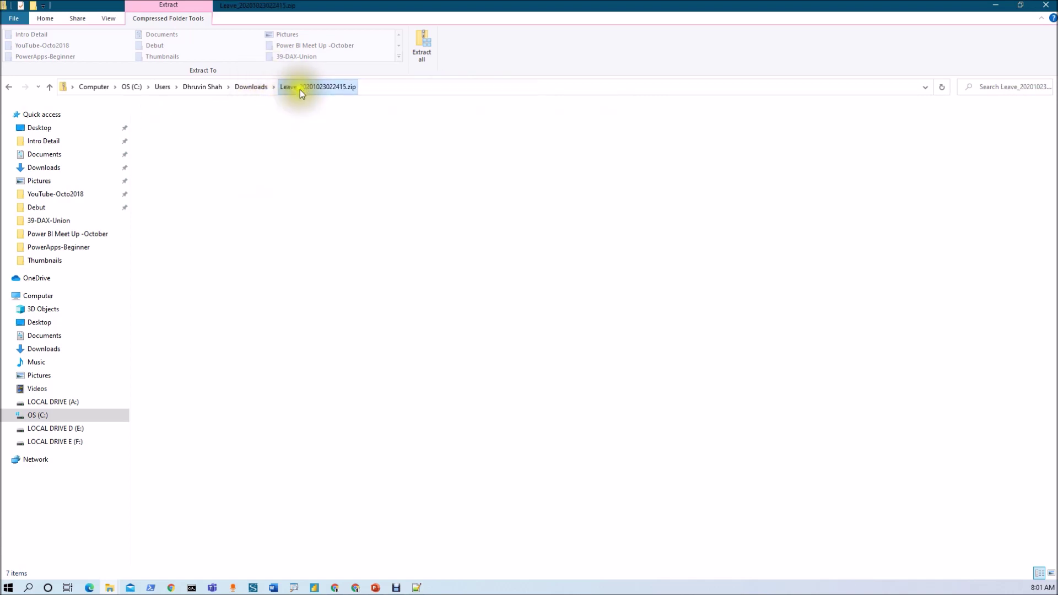
left_click(247, 86)
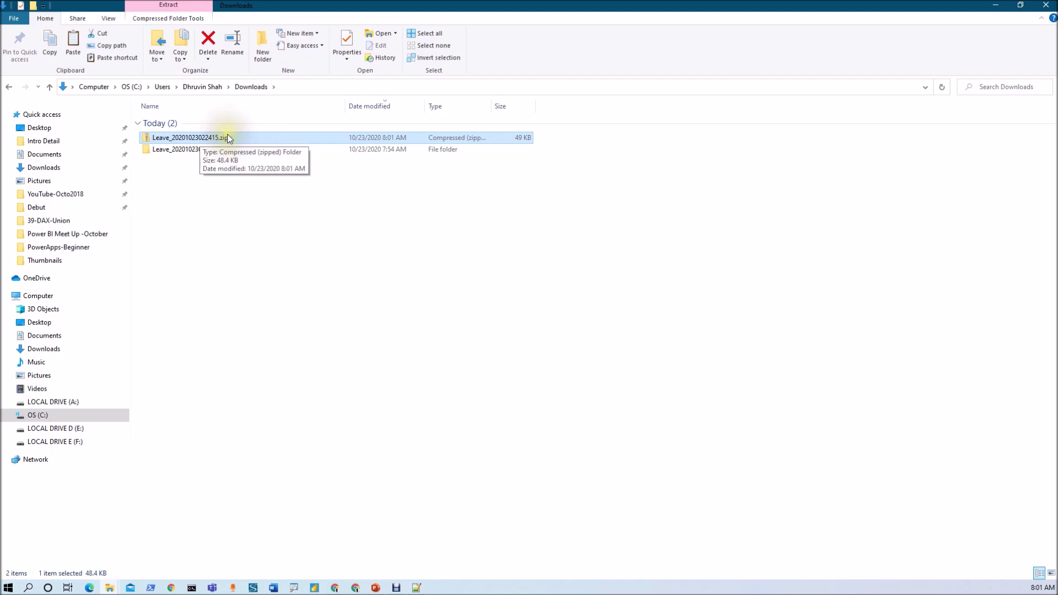
Step: Switch to the Chrome window showing List Settings, load make.powerapps.com in a new tab and open the Apps list
mouse_move(355, 588)
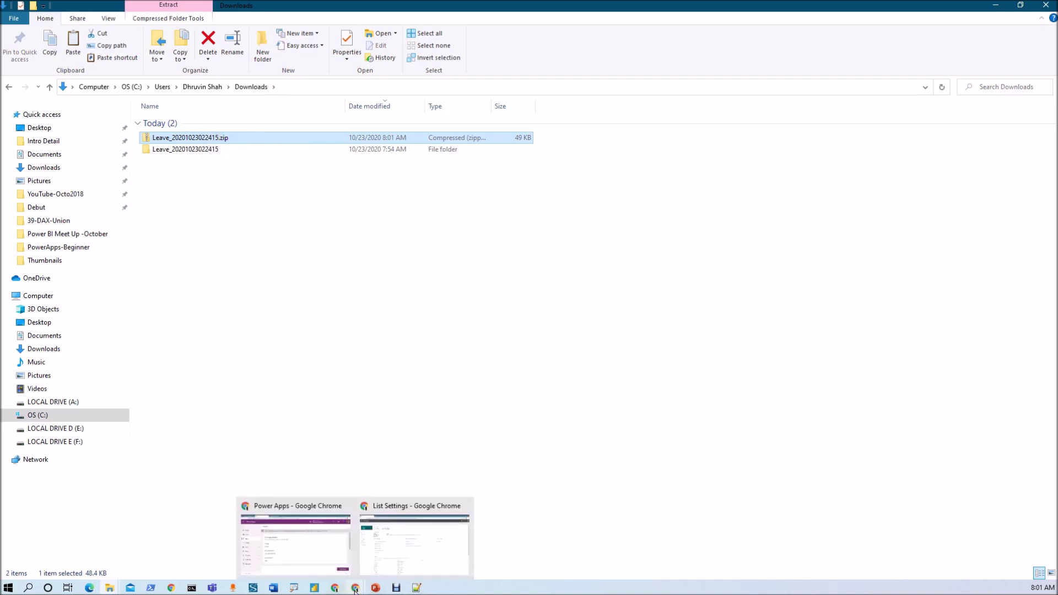
left_click(416, 541)
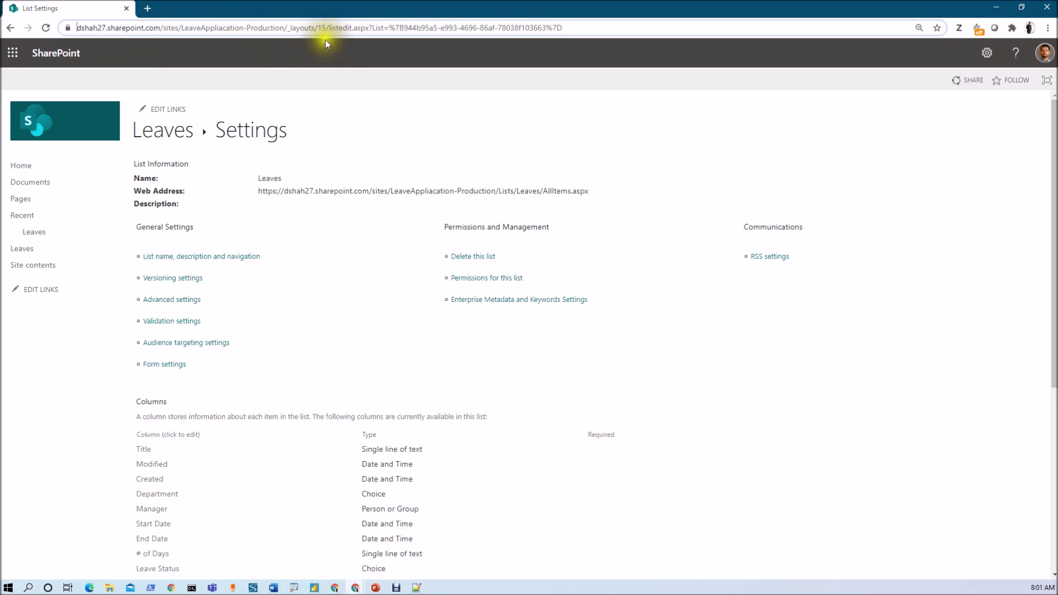
left_click(146, 9)
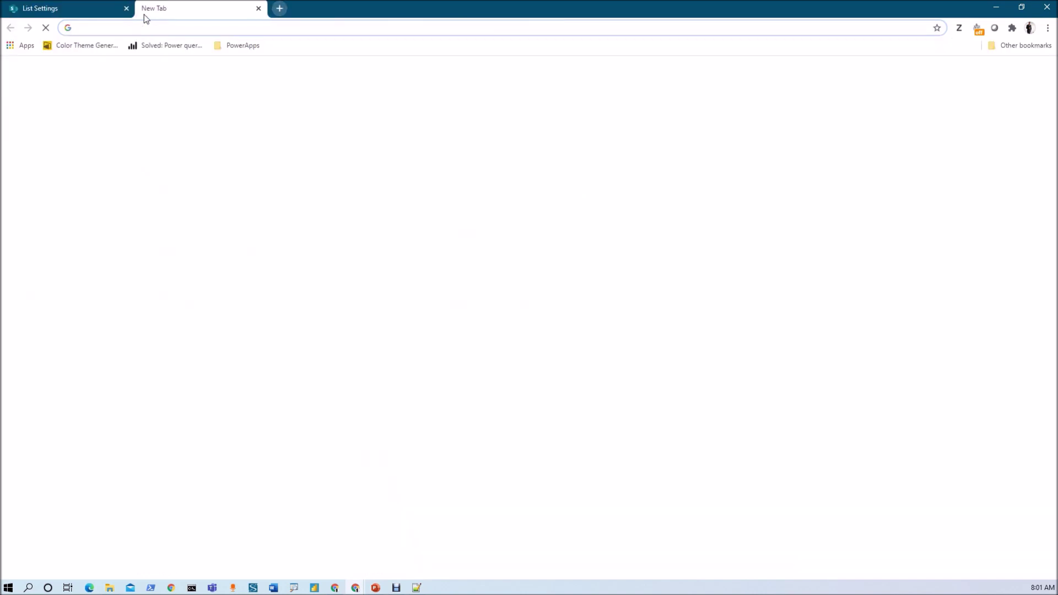
type("make")
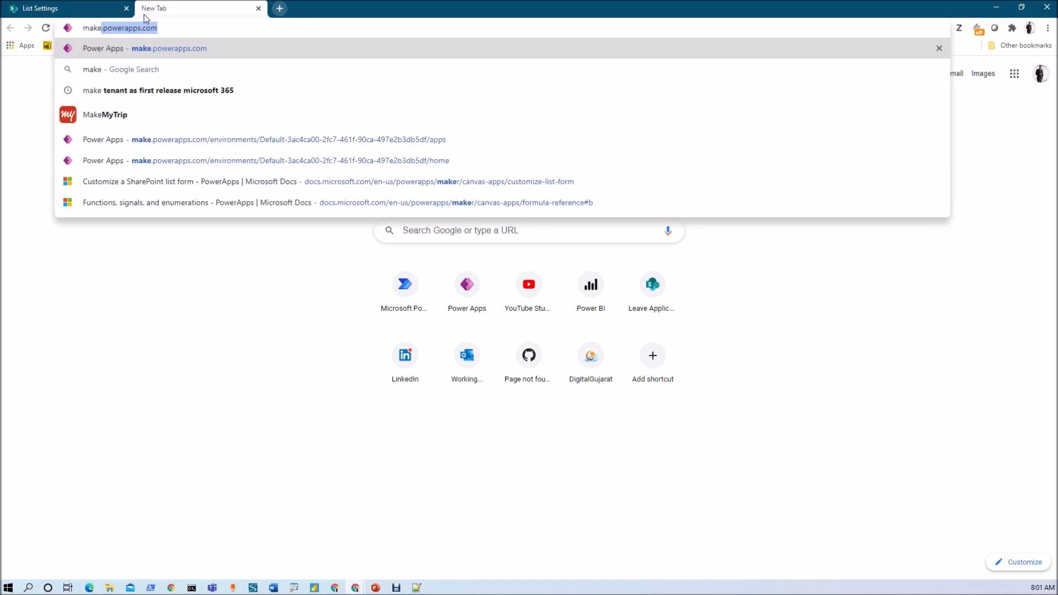
key("Return")
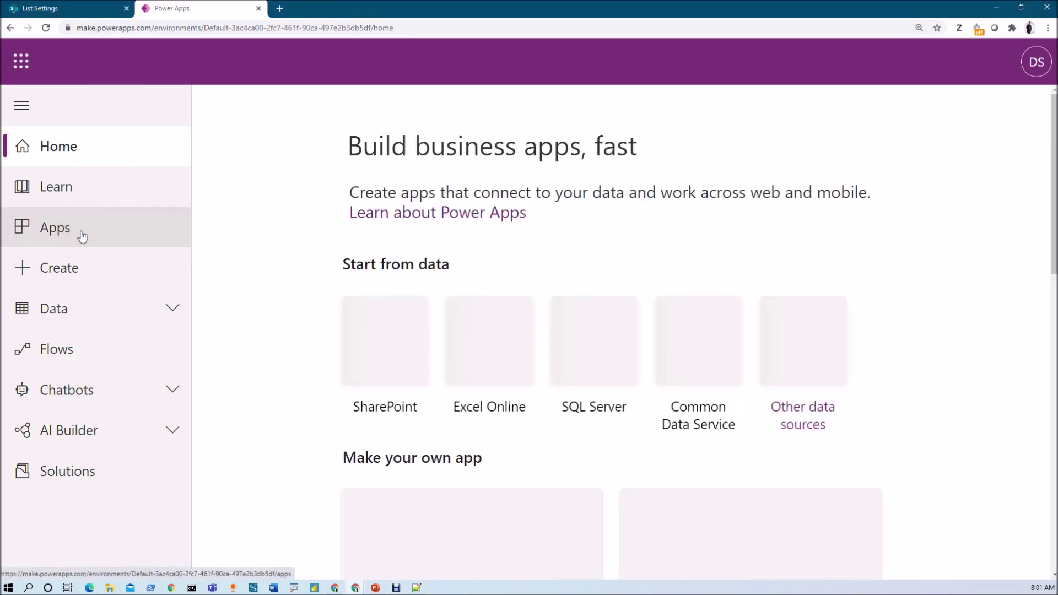
left_click(82, 236)
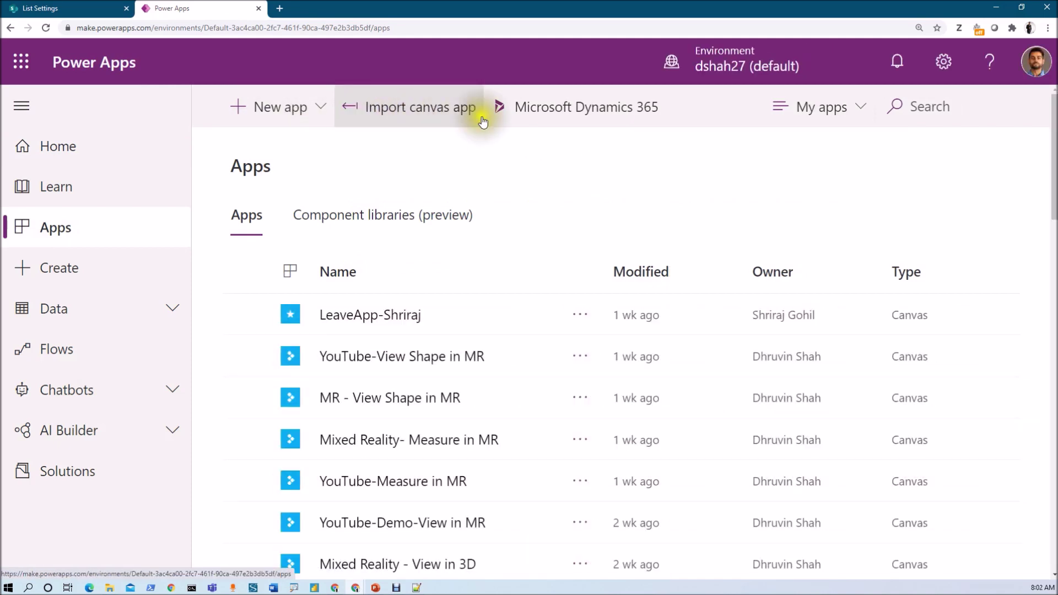
Step: Start a canvas app import and upload the package Leave_20201023022415.zip from Downloads
left_click(464, 126)
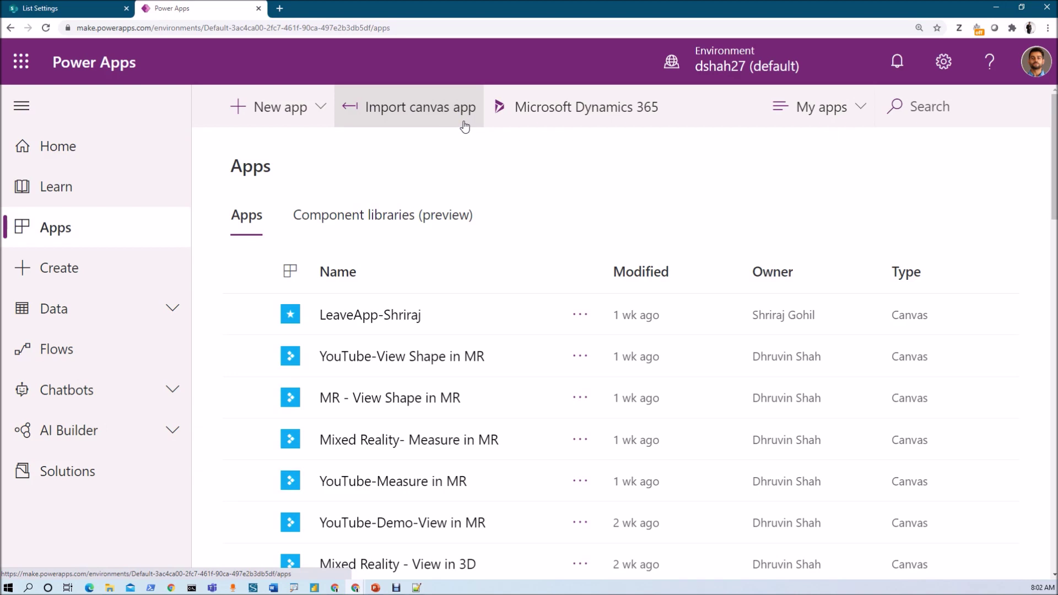
left_click(465, 126)
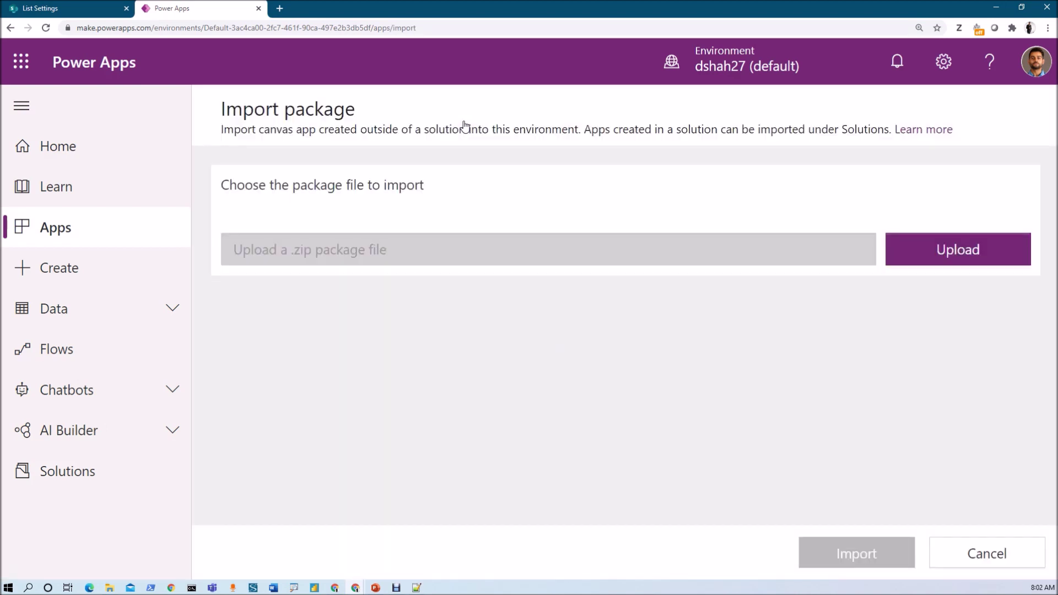
left_click(908, 257)
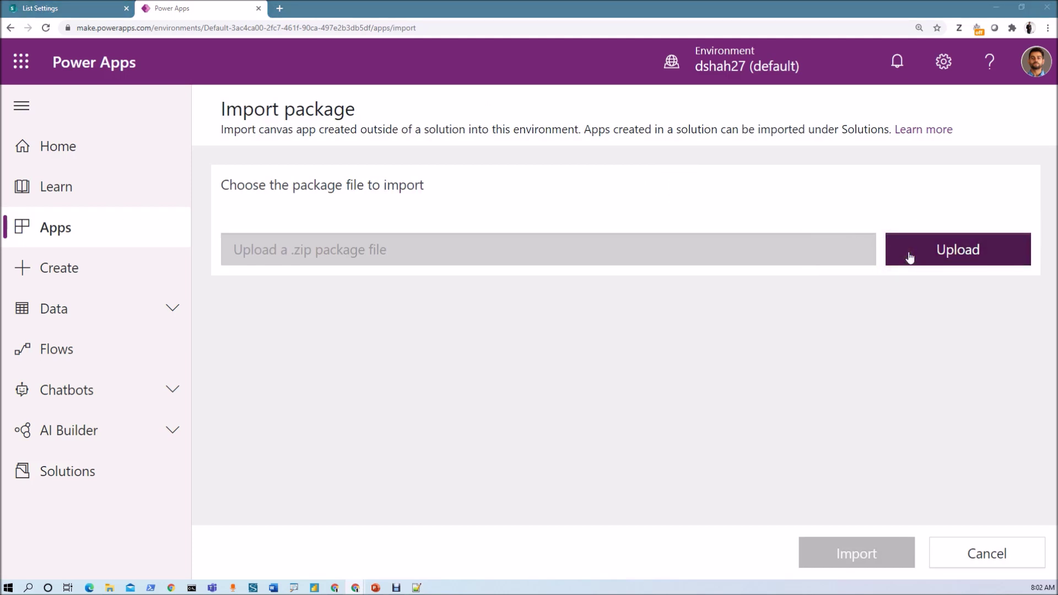
left_click(183, 97)
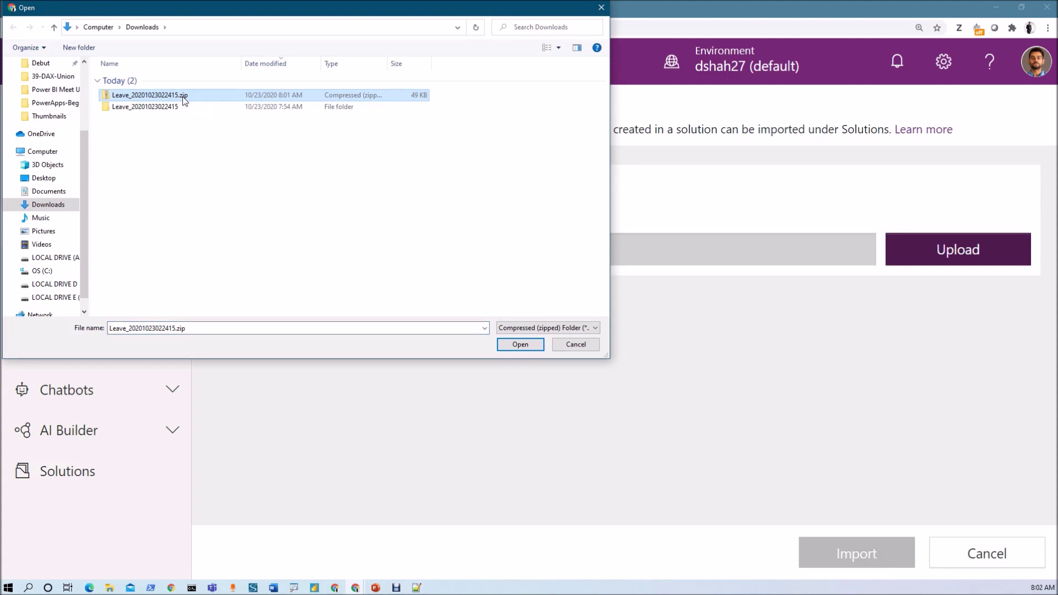
double_click(183, 97)
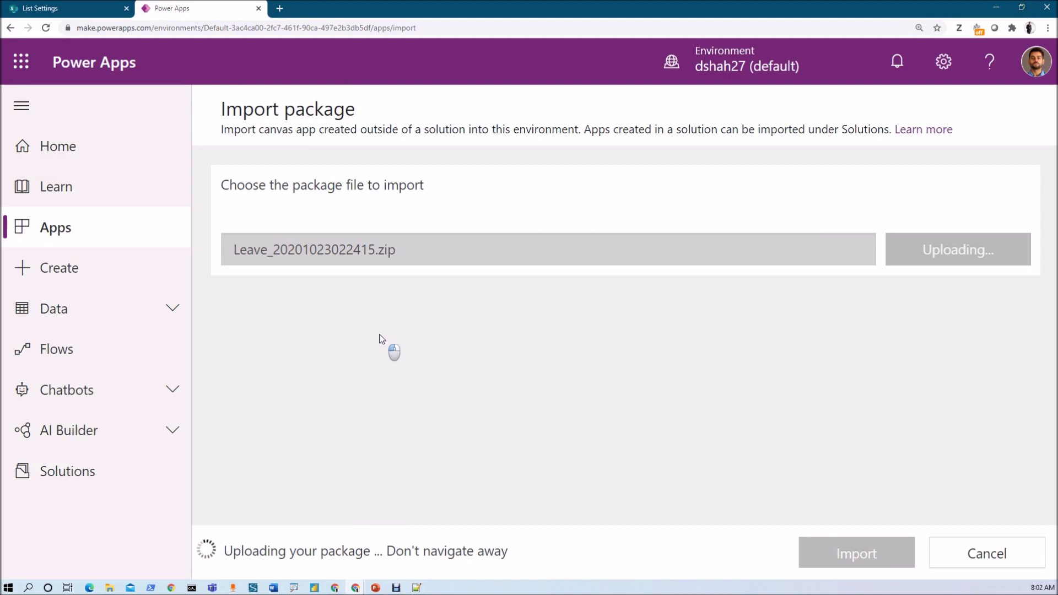
Step: Set the resource name to "Leaves on Leave Application forms Production" in the app's Create as new import setup and save it
scroll(380, 338, "down", 5)
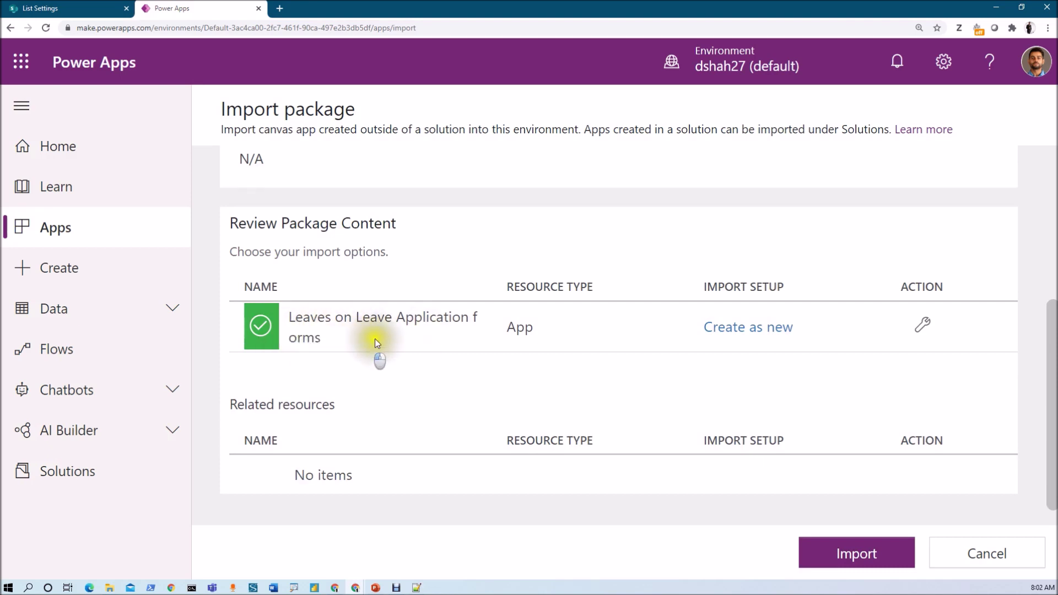
left_click(747, 337)
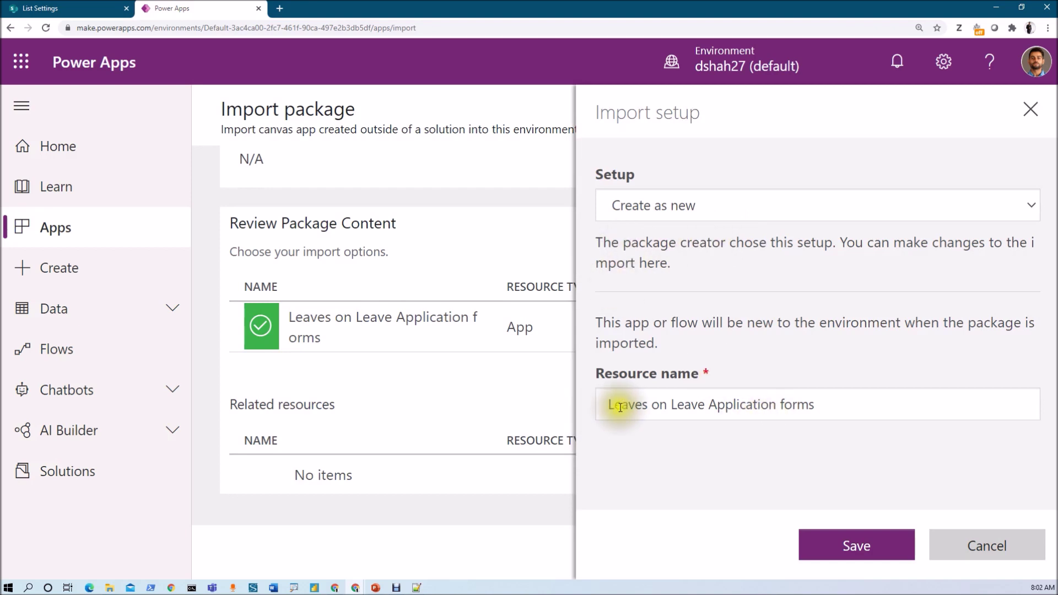
left_click_drag(608, 405, 645, 405)
left_click(638, 406)
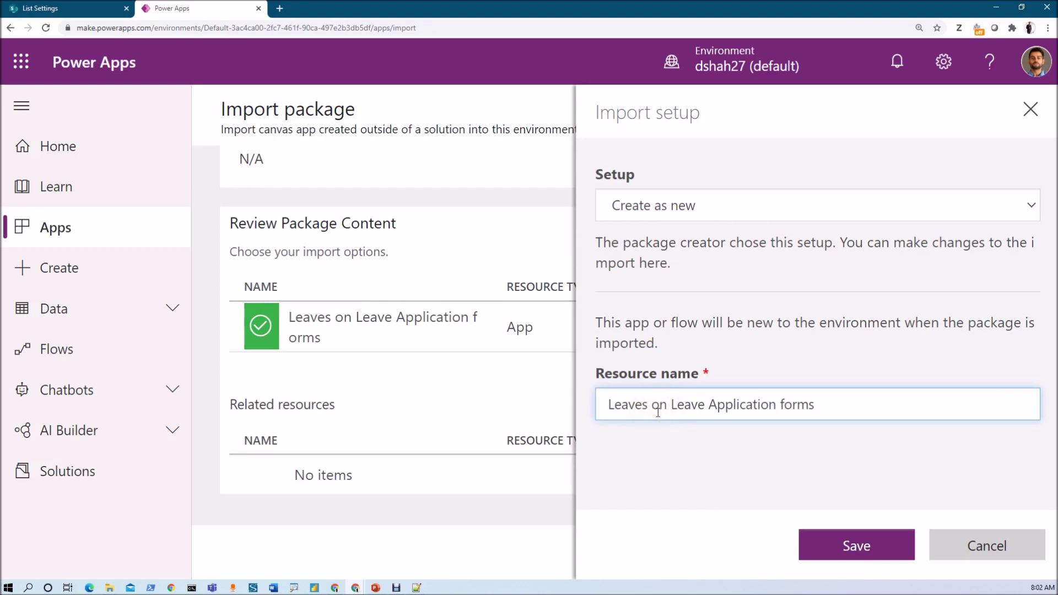
left_click(660, 411)
left_click(837, 409)
left_click(874, 557)
left_click(922, 330)
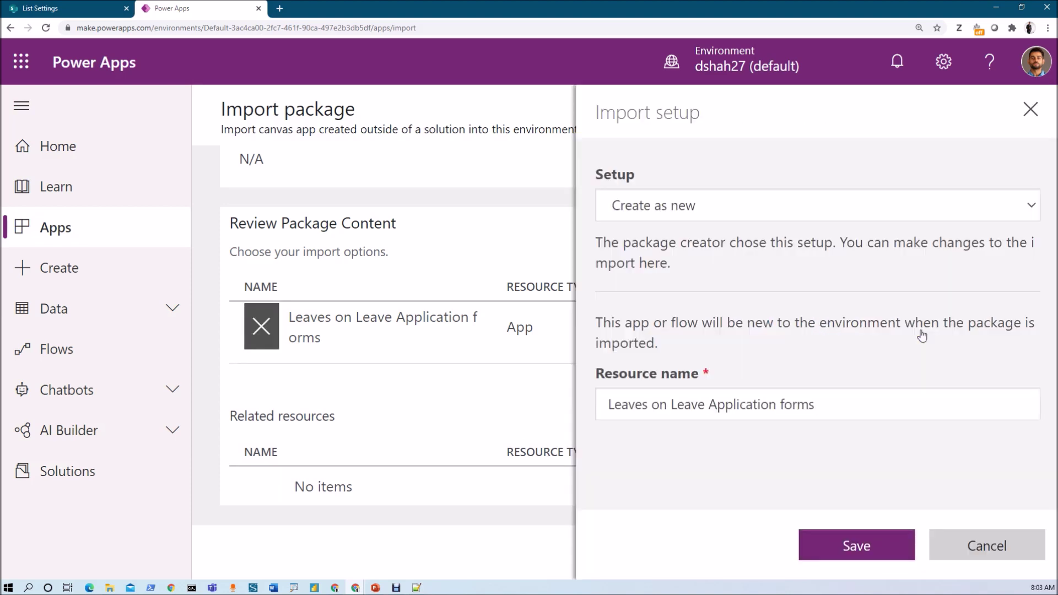
left_click(825, 406)
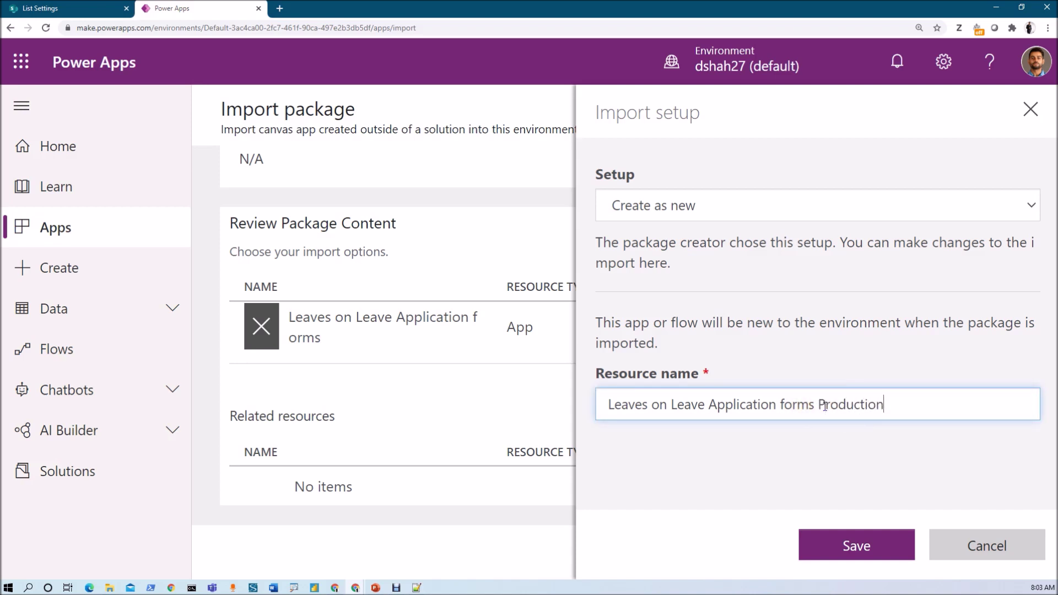
left_click(839, 544)
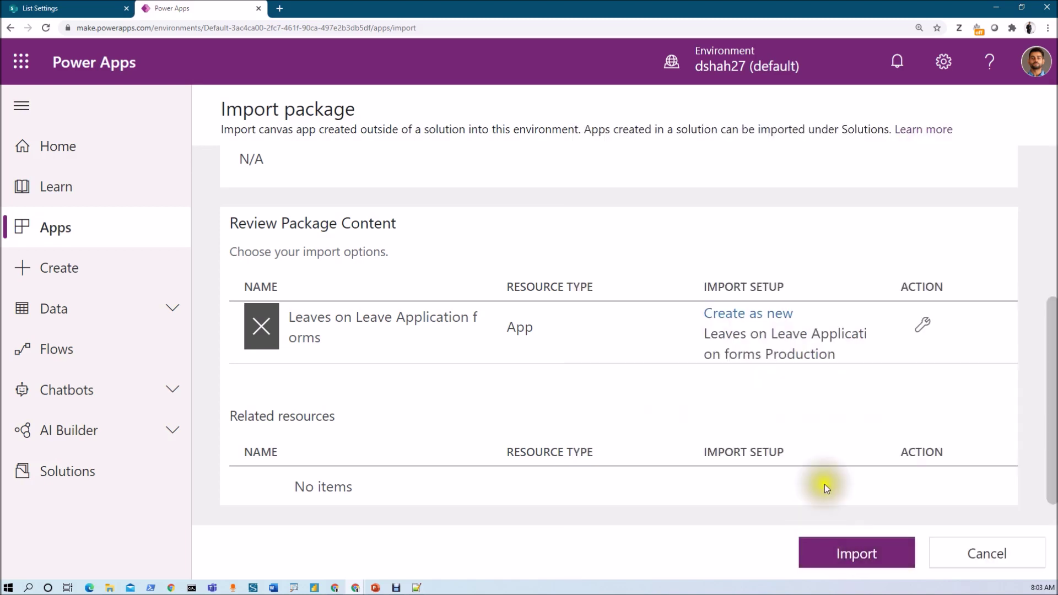
Step: Review the package content and import the package with the configured setup
scroll(815, 498, "down", 1)
scroll(820, 473, "up", 5)
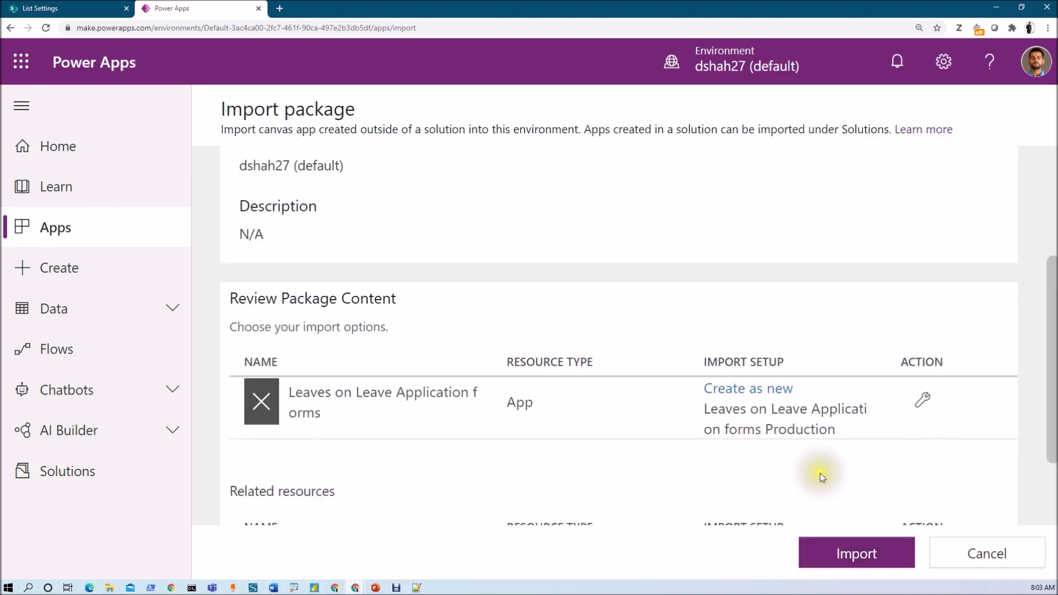
left_click(842, 557)
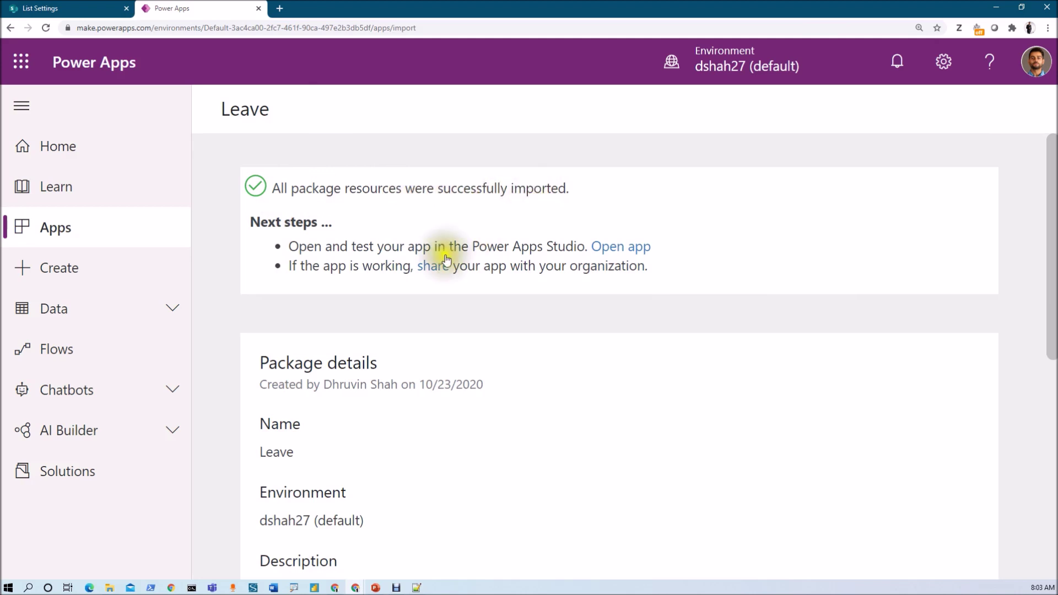
Step: Review the imported package's details and open the imported app in Power Apps Studio
scroll(413, 289, "down", 5)
scroll(414, 292, "down", 2)
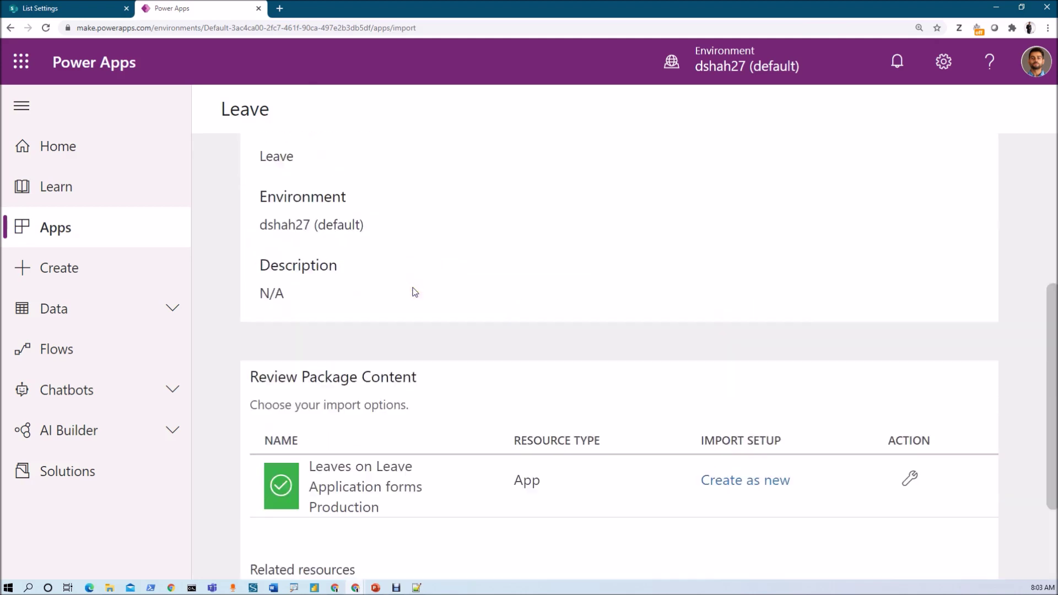
scroll(411, 293, "up", 8)
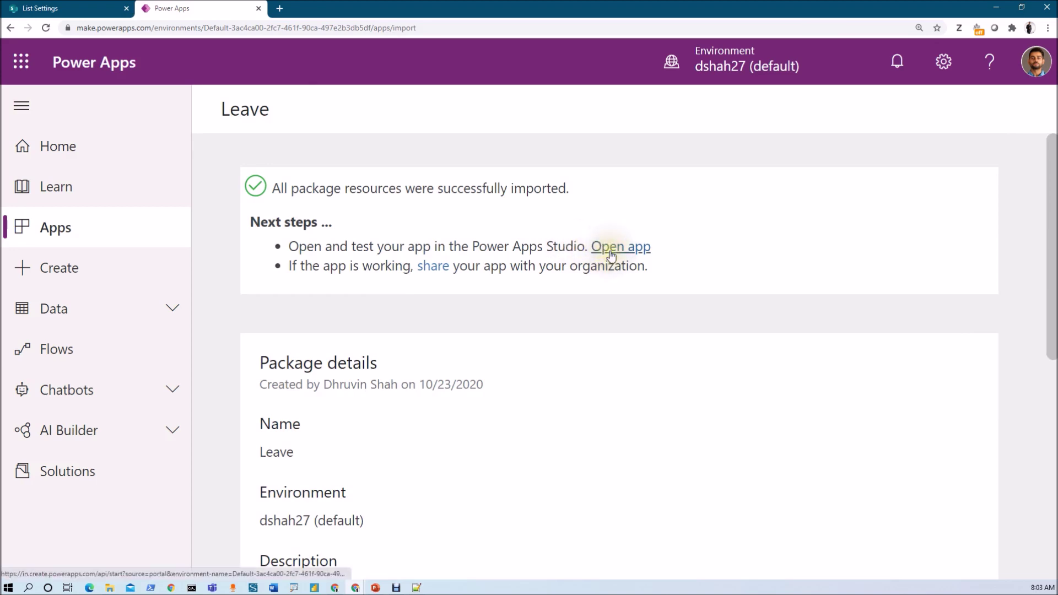
left_click(608, 255)
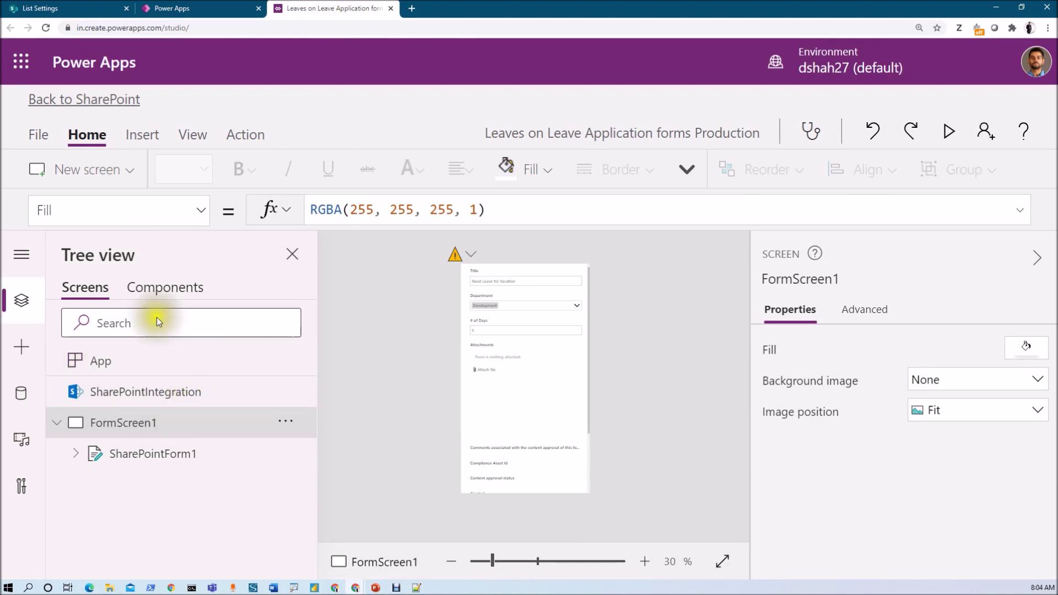
Step: Refresh the Leaves SharePoint data source in the imported app
left_click(21, 255)
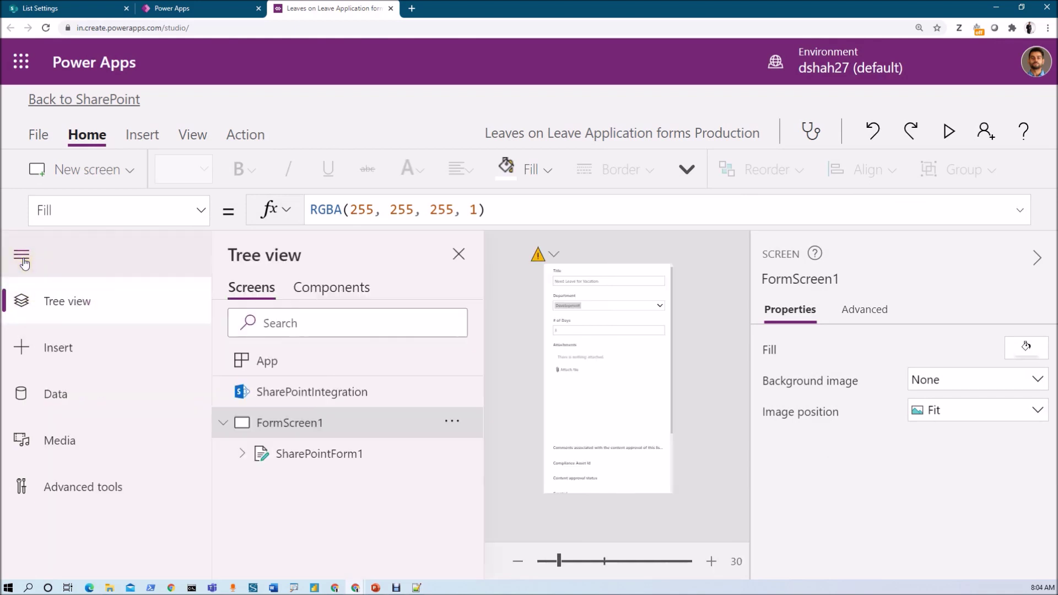
left_click(22, 259)
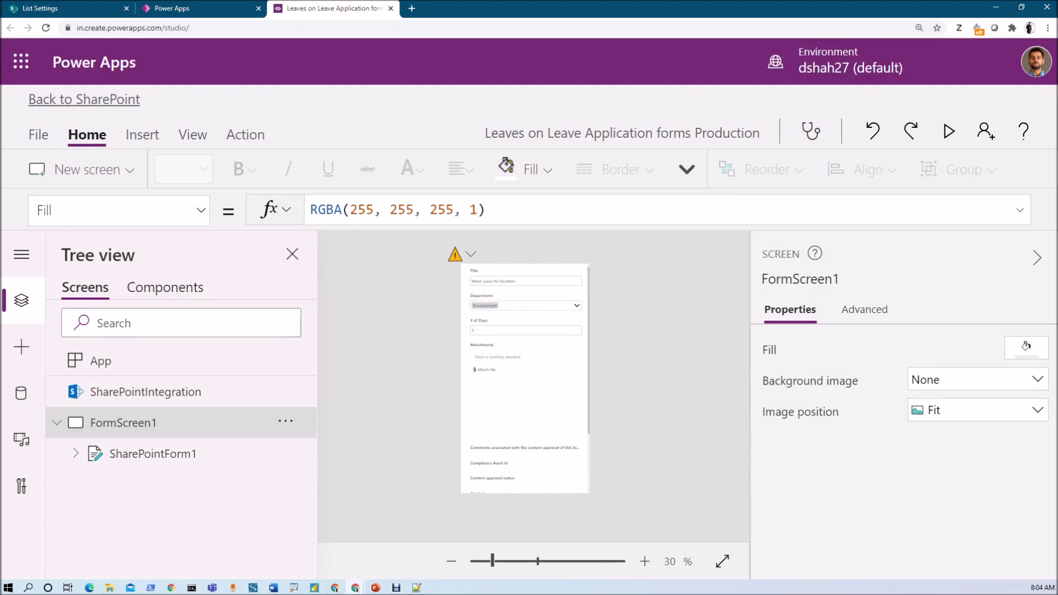
left_click(20, 393)
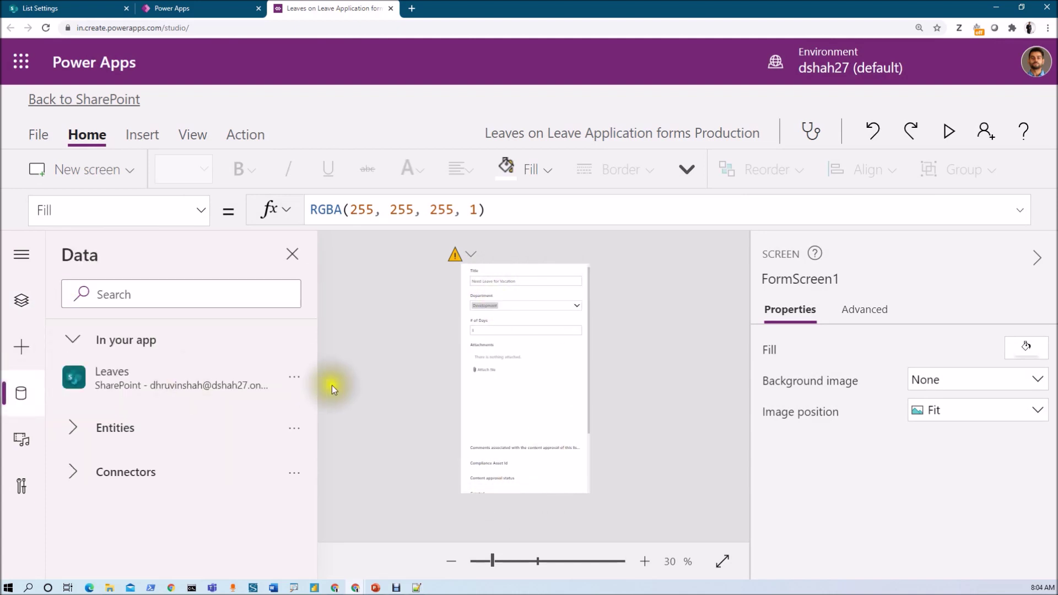
left_click(298, 381)
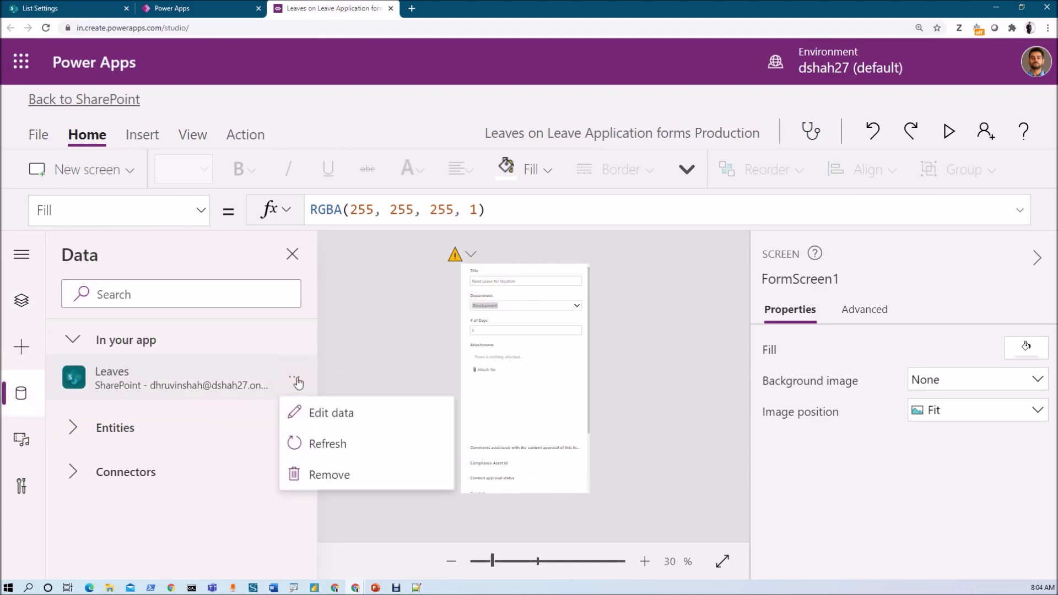
left_click(337, 442)
mouse_move(184, 383)
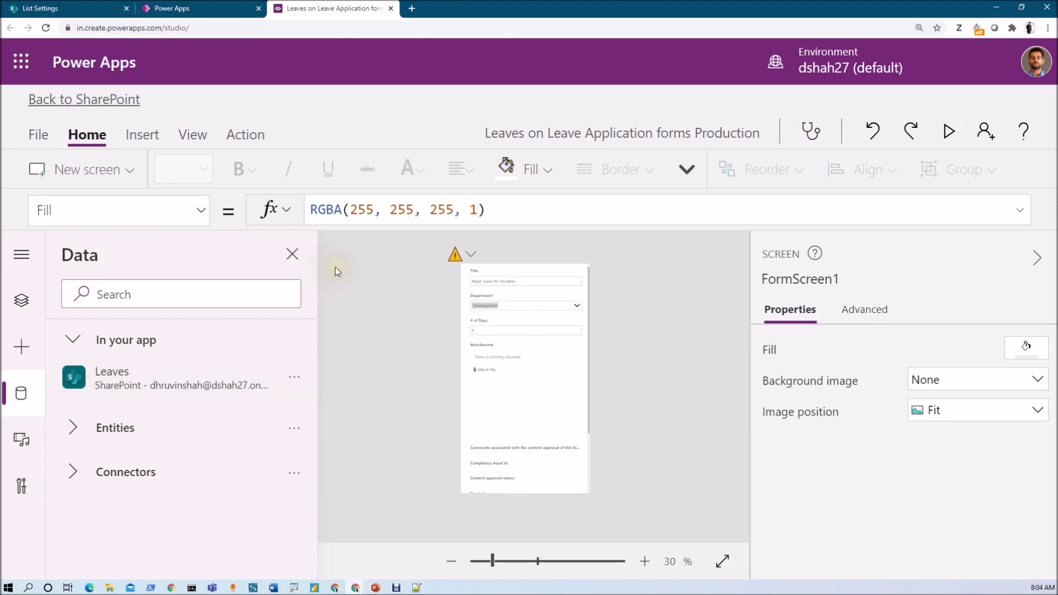
Step: Check the app's linked SharePoint list on its save page, then return to that list and preview its new item form
left_click(29, 136)
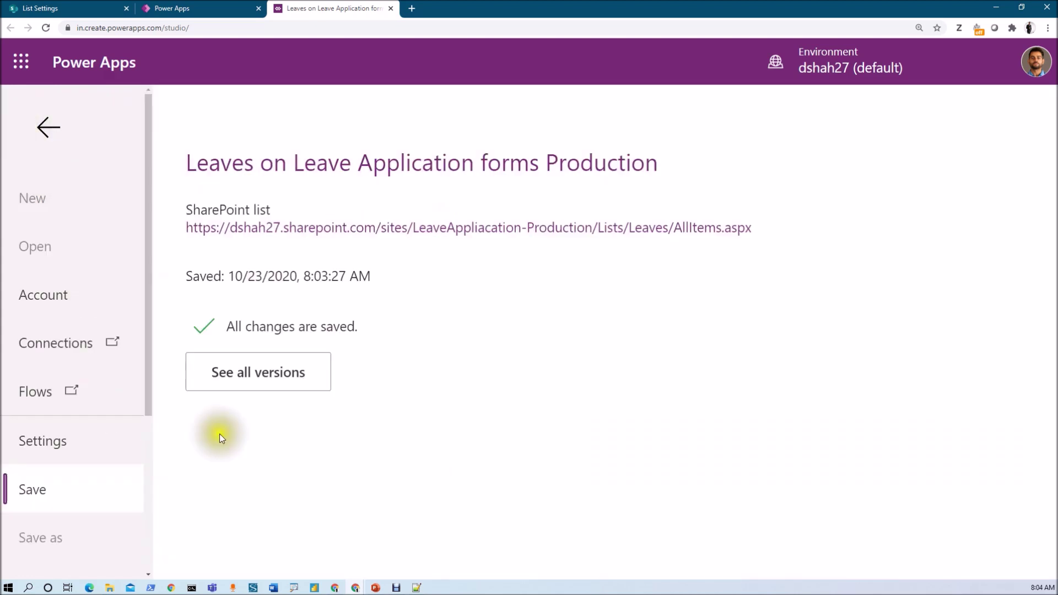
left_click(49, 128)
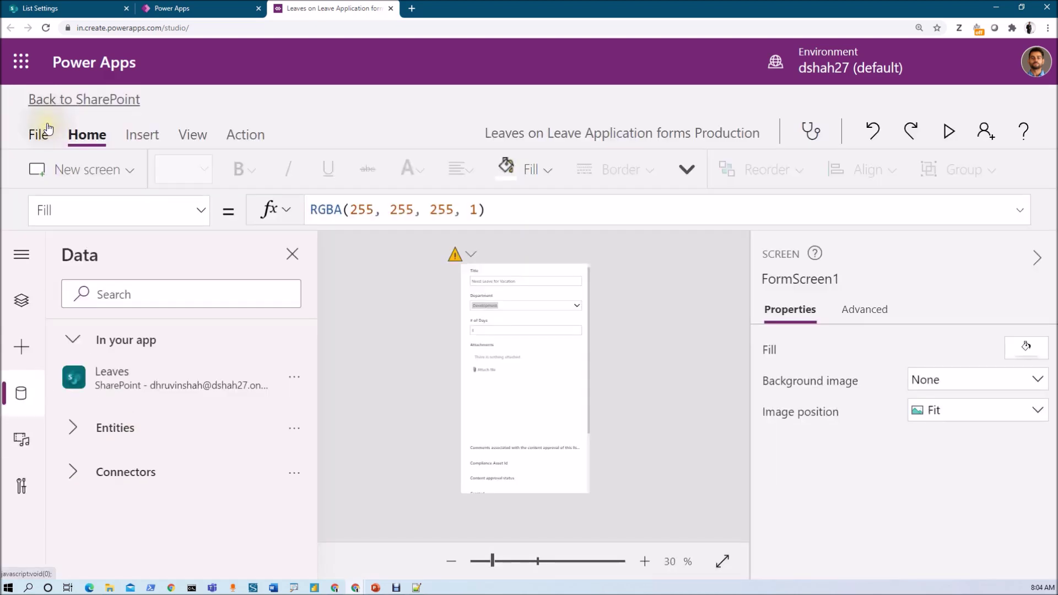
left_click(108, 101)
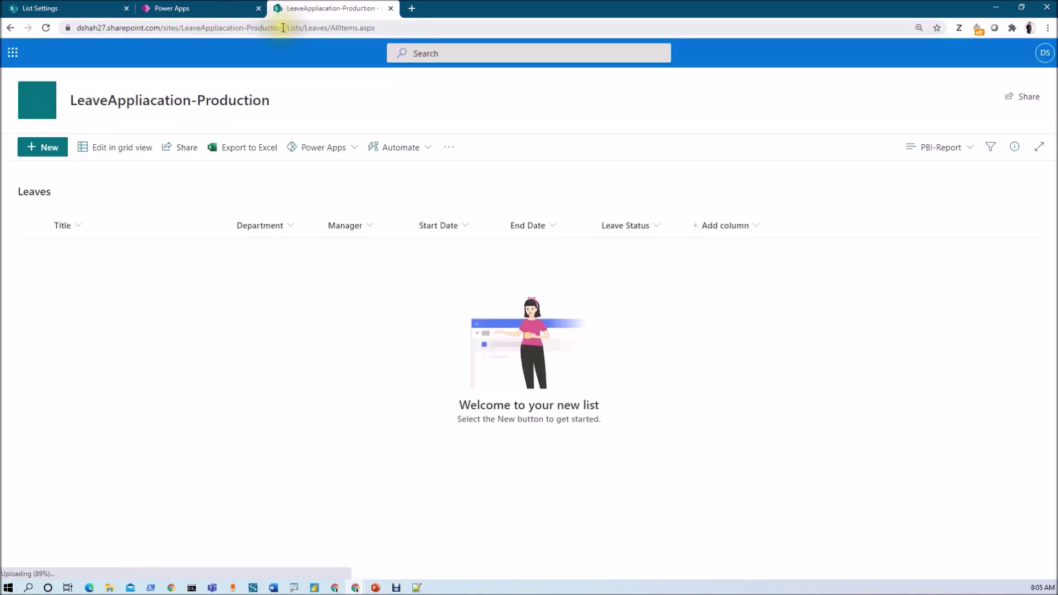
left_click(40, 148)
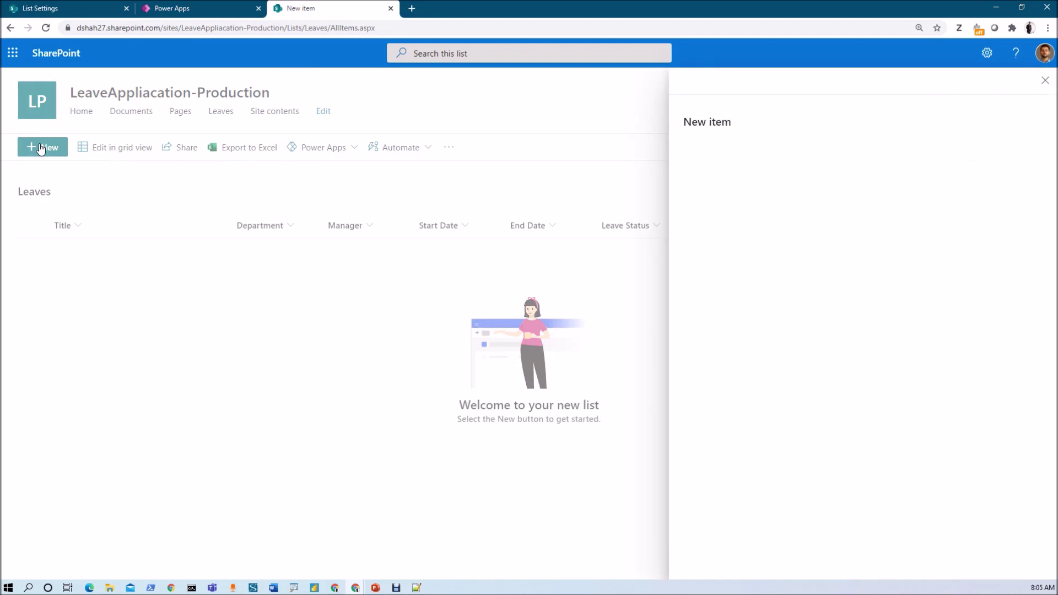
left_click(1034, 82)
Step: Try to set the Leaves list's form settings to use a custom form created in PowerApps
left_click(987, 52)
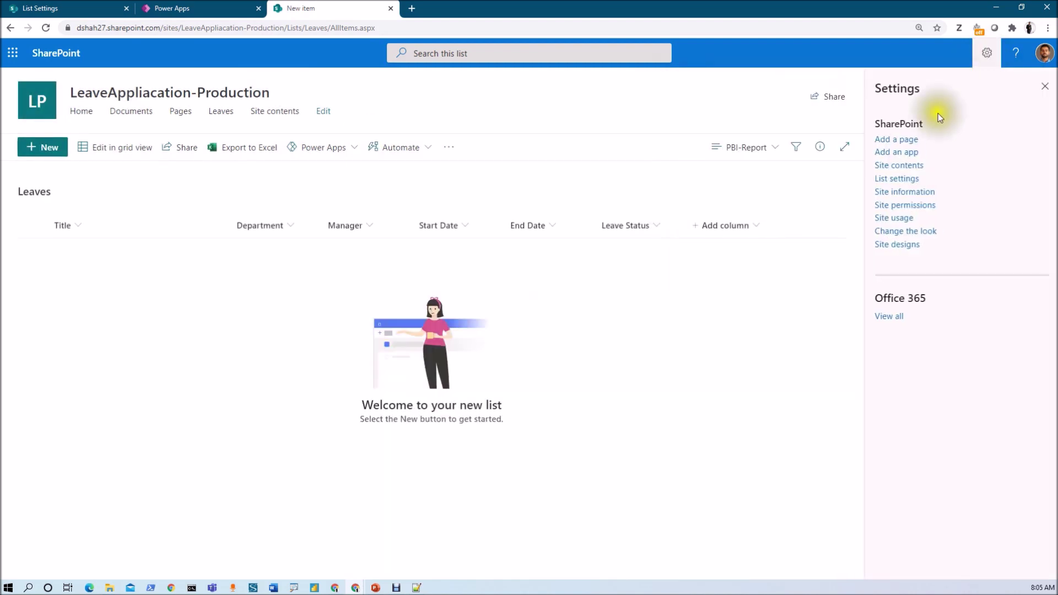
left_click(896, 178)
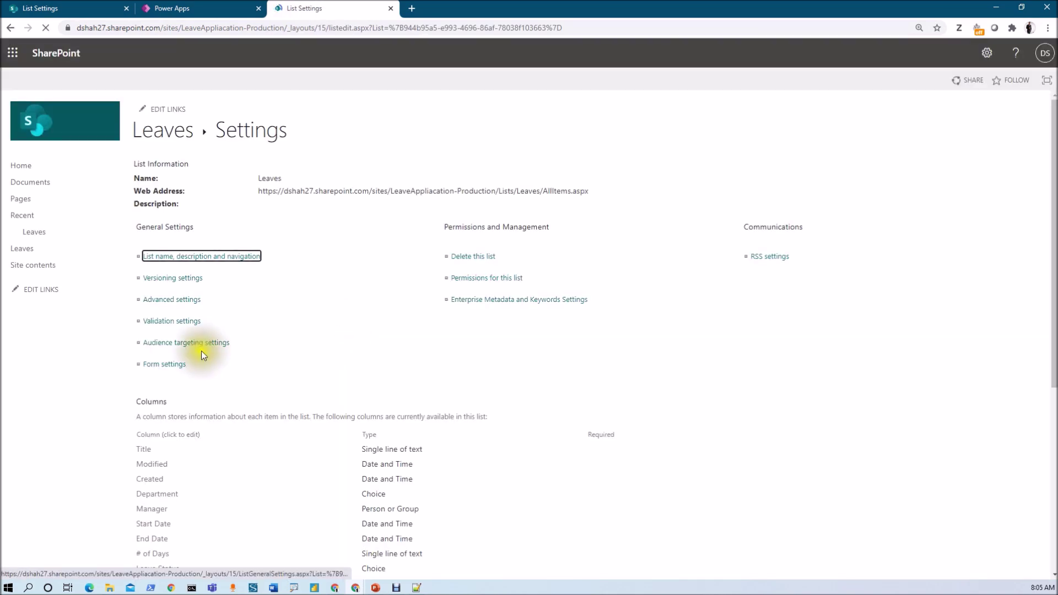
left_click(173, 365)
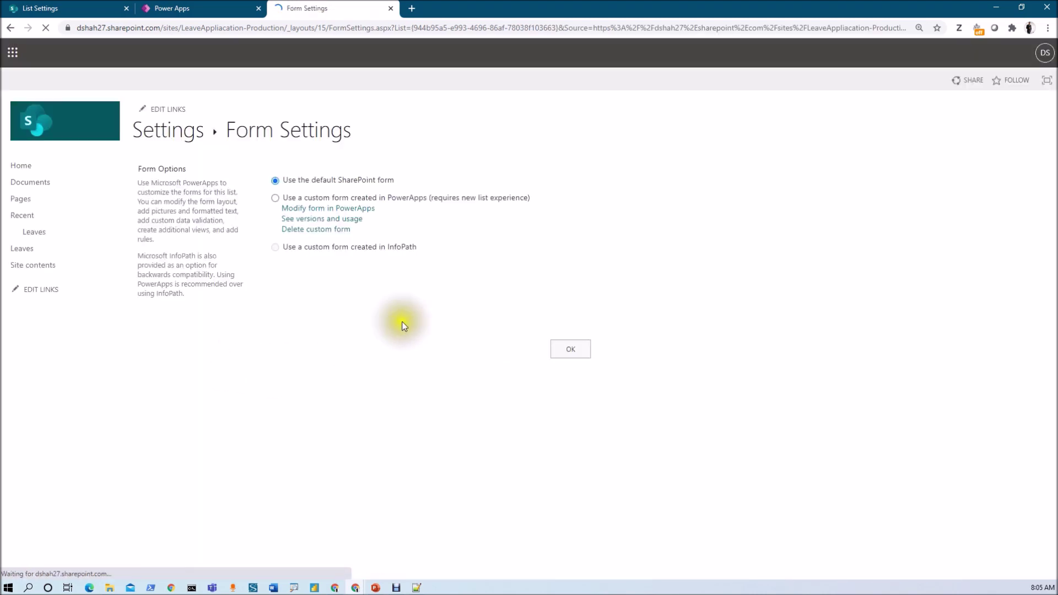
left_click(275, 198)
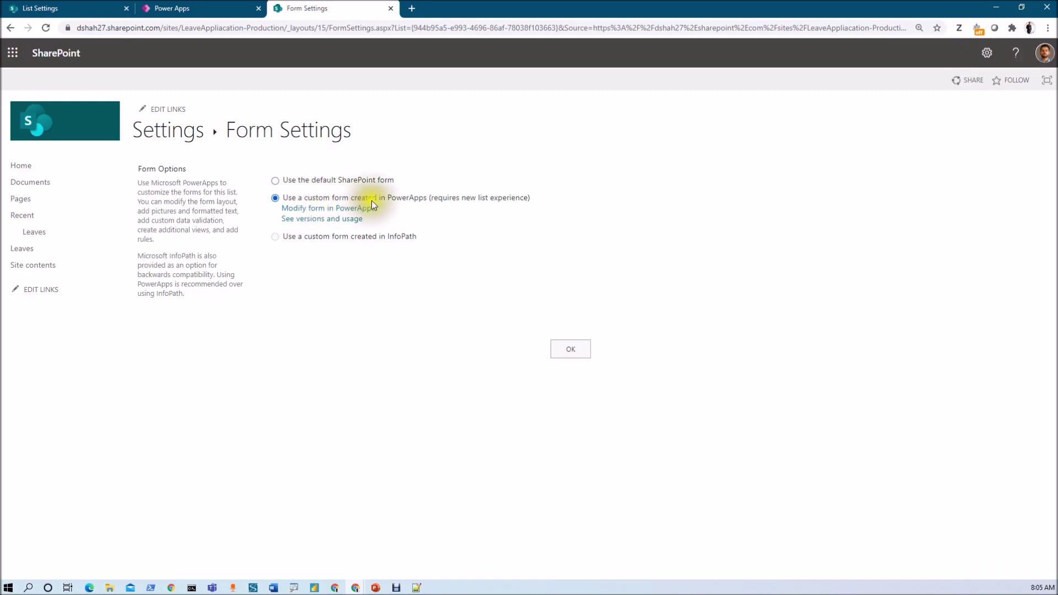
left_click(573, 355)
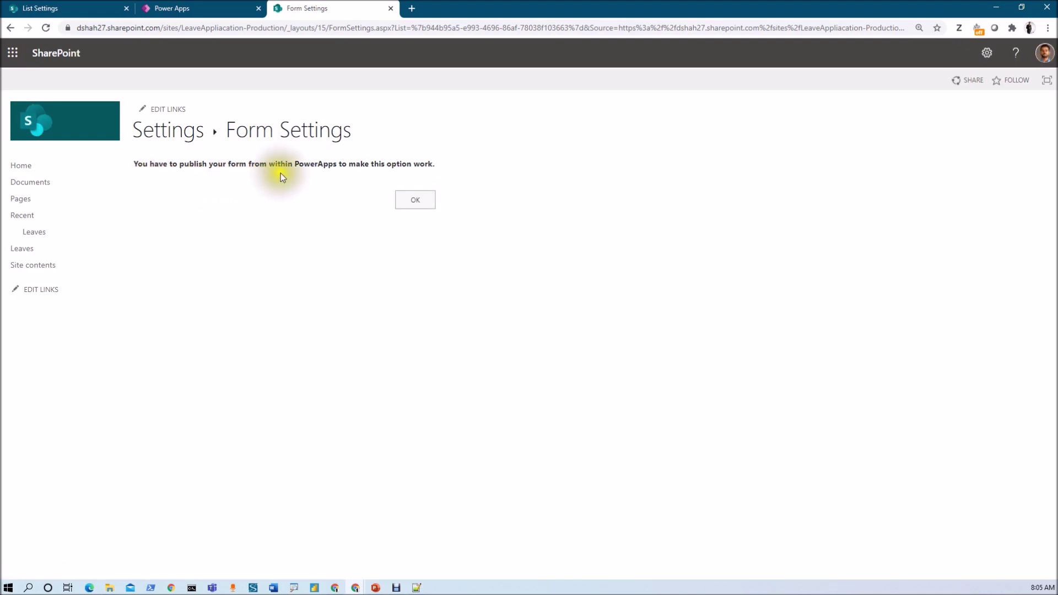
left_click(407, 200)
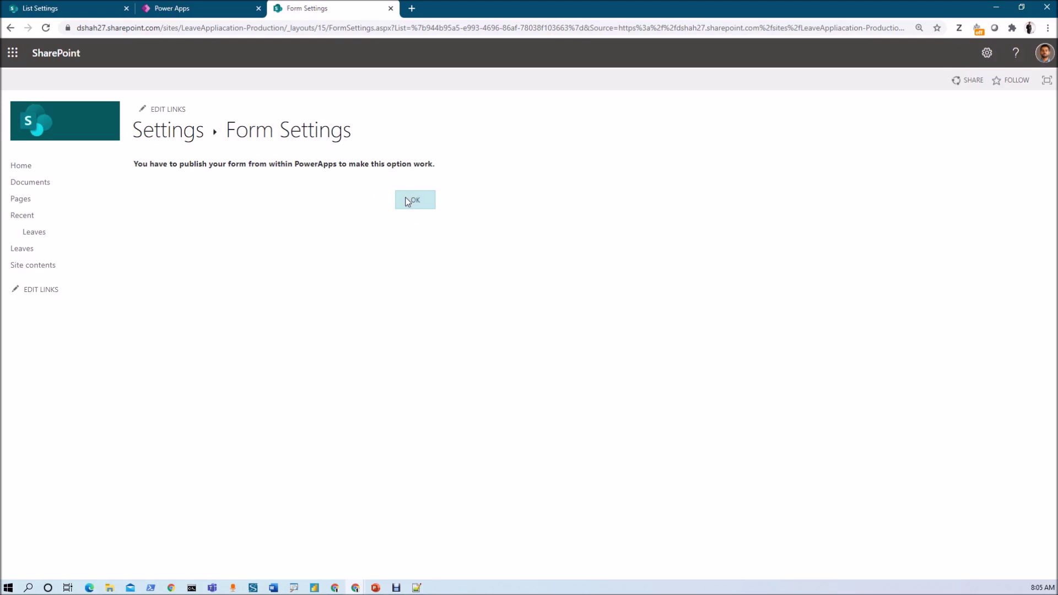
left_click(407, 199)
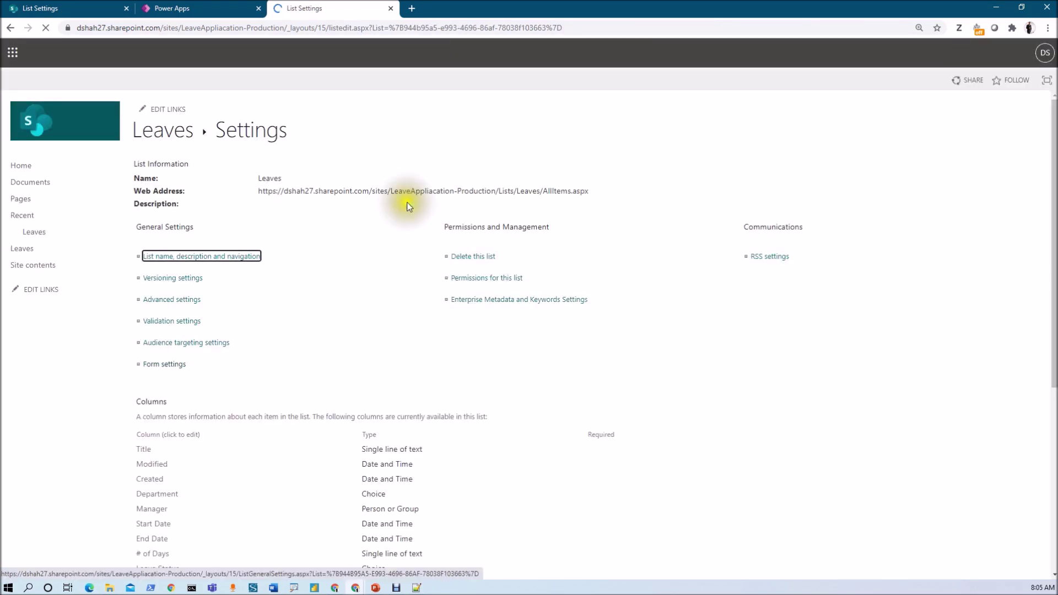
Step: Return to the Leaves list, open its form for customization in Power Apps and close the Fields pane
left_click(177, 132)
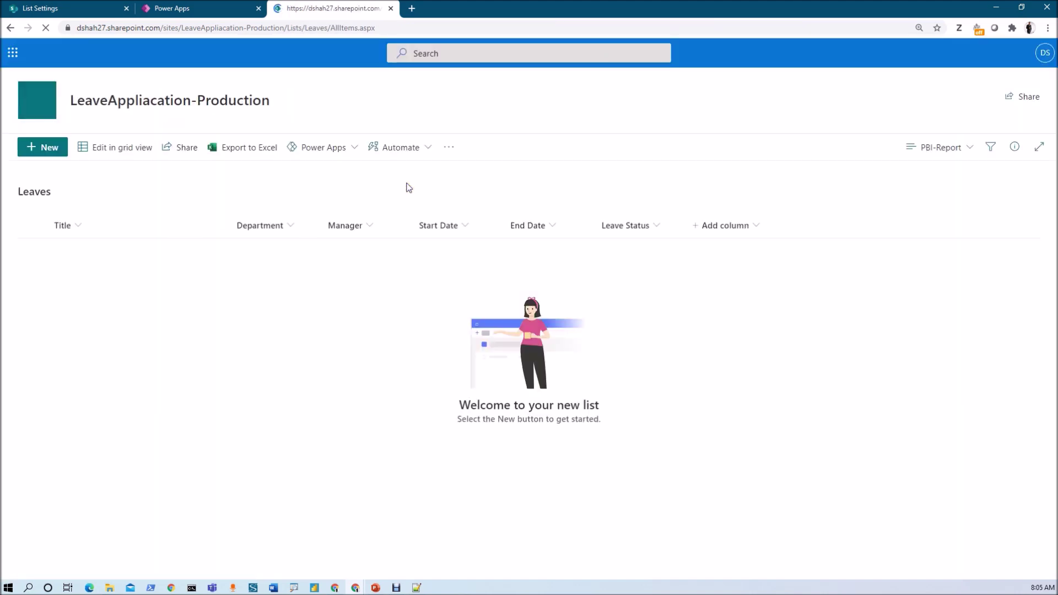
left_click(354, 147)
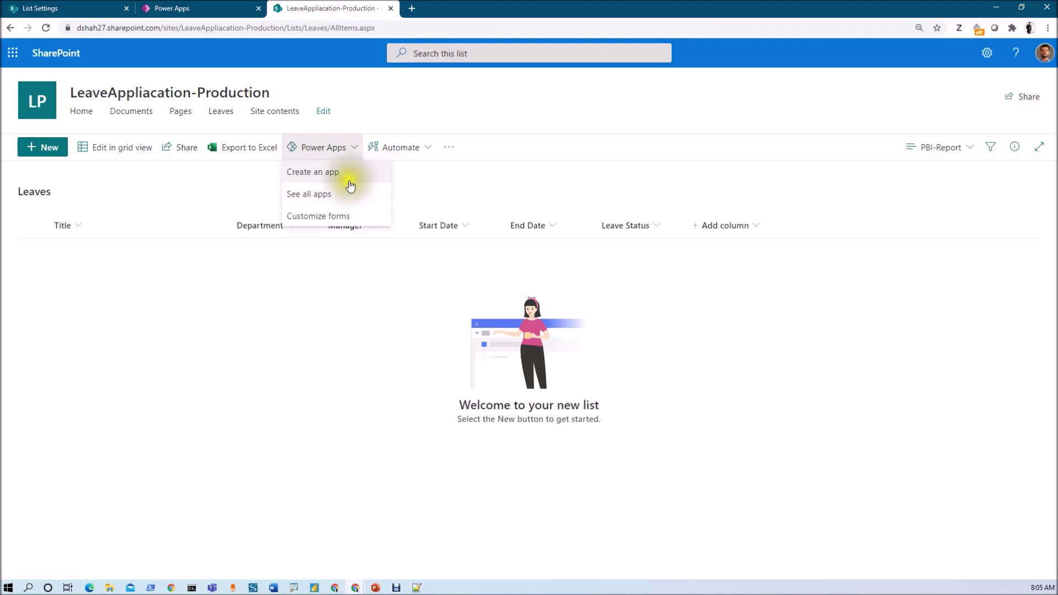
left_click(342, 213)
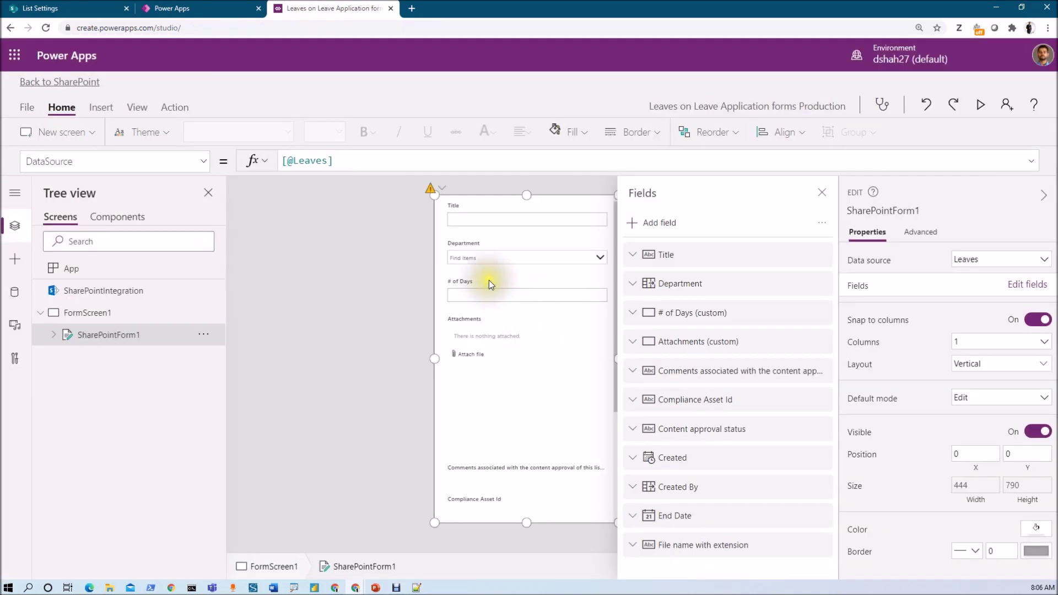
left_click(823, 192)
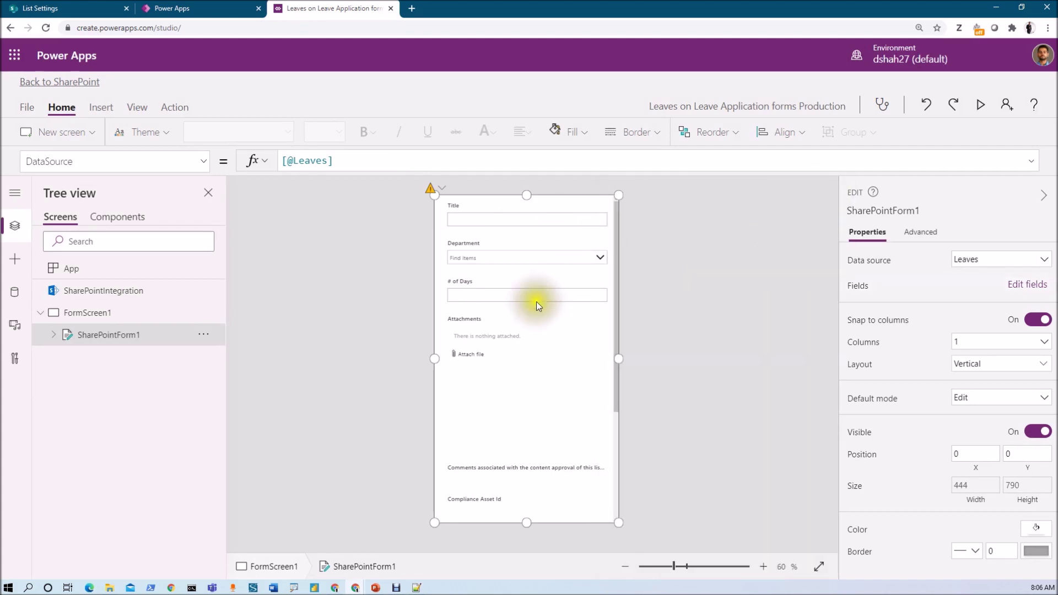
Step: Set the Height of the Attachments card in the Leaves form to 307
left_click(504, 379)
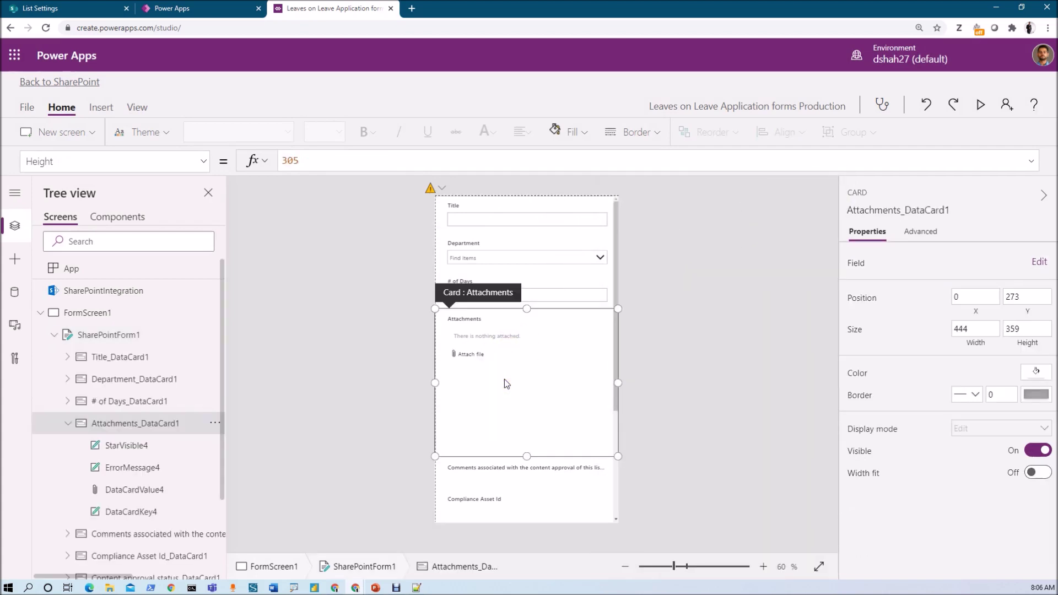
left_click(24, 111)
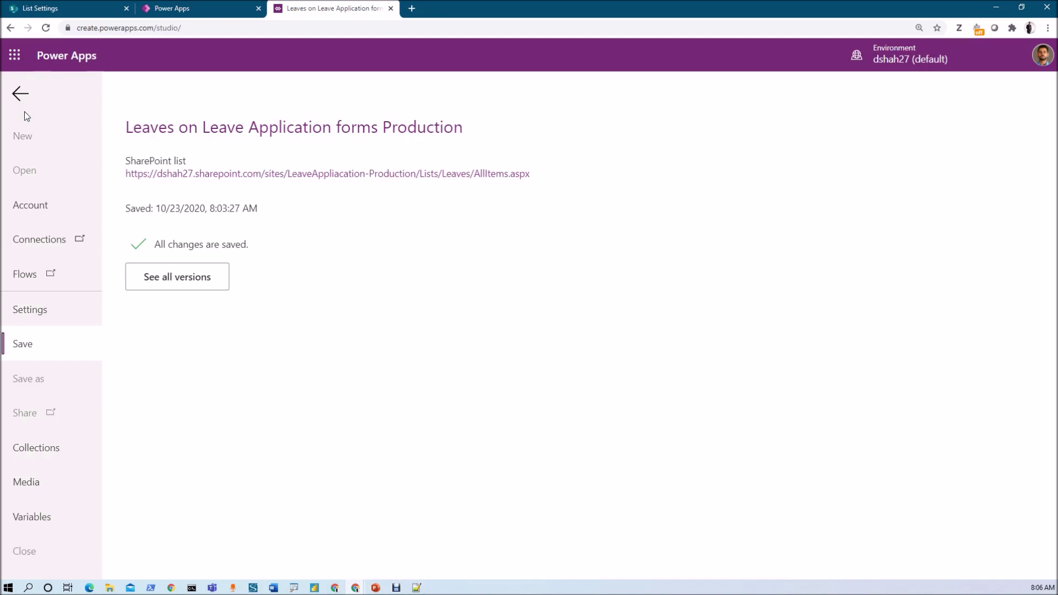
left_click(23, 97)
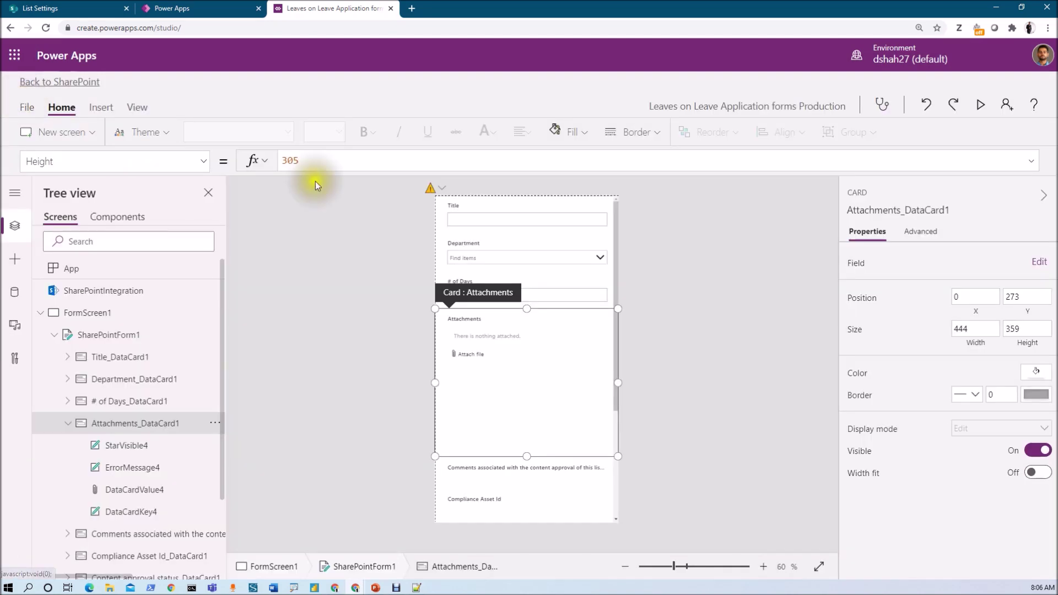
left_click(498, 210)
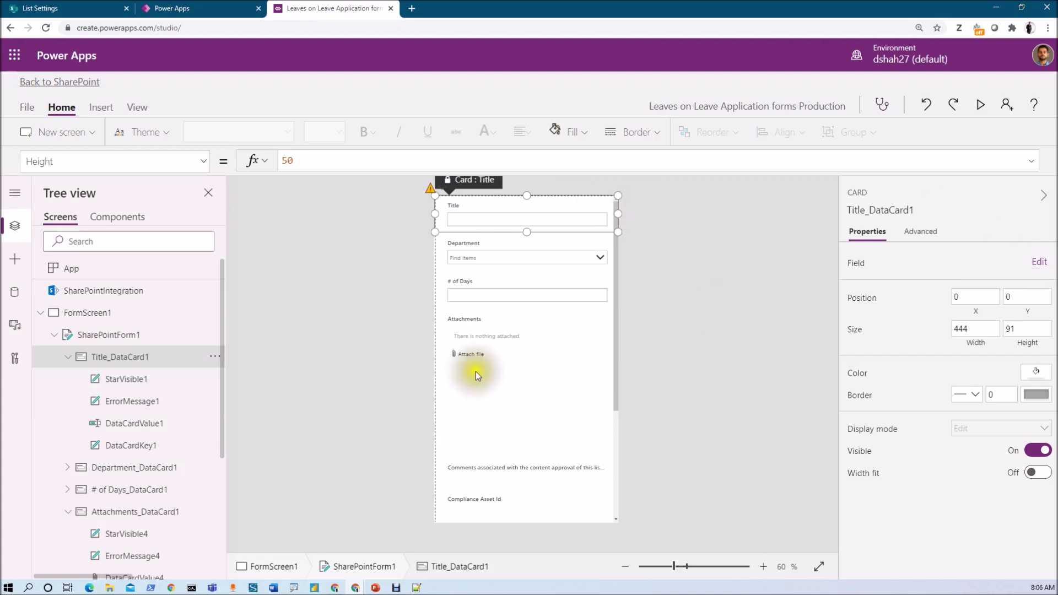
left_click(494, 394)
left_click(305, 160)
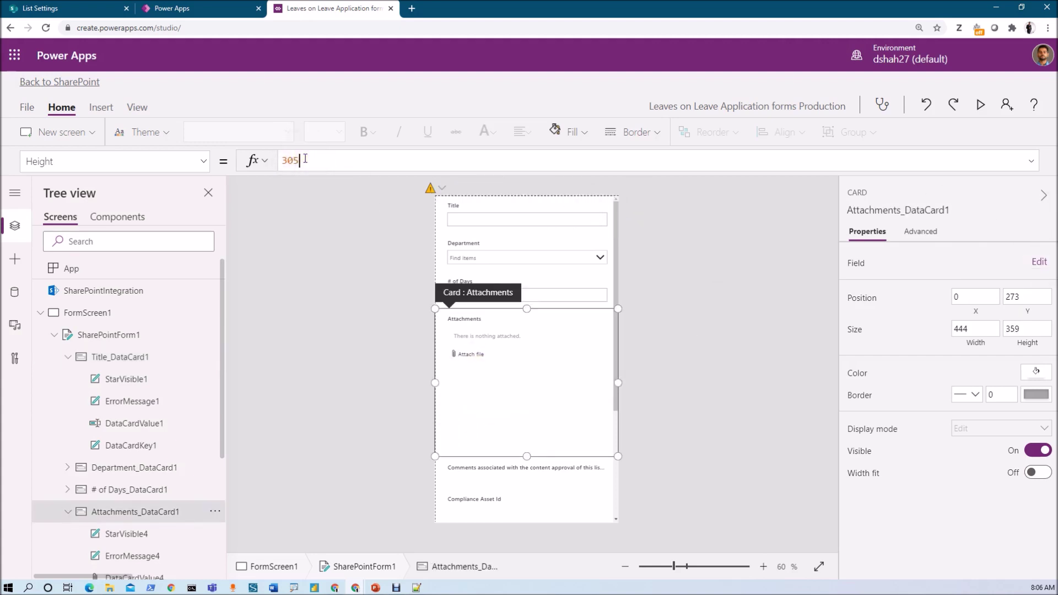
key("BackSpace")
type("7")
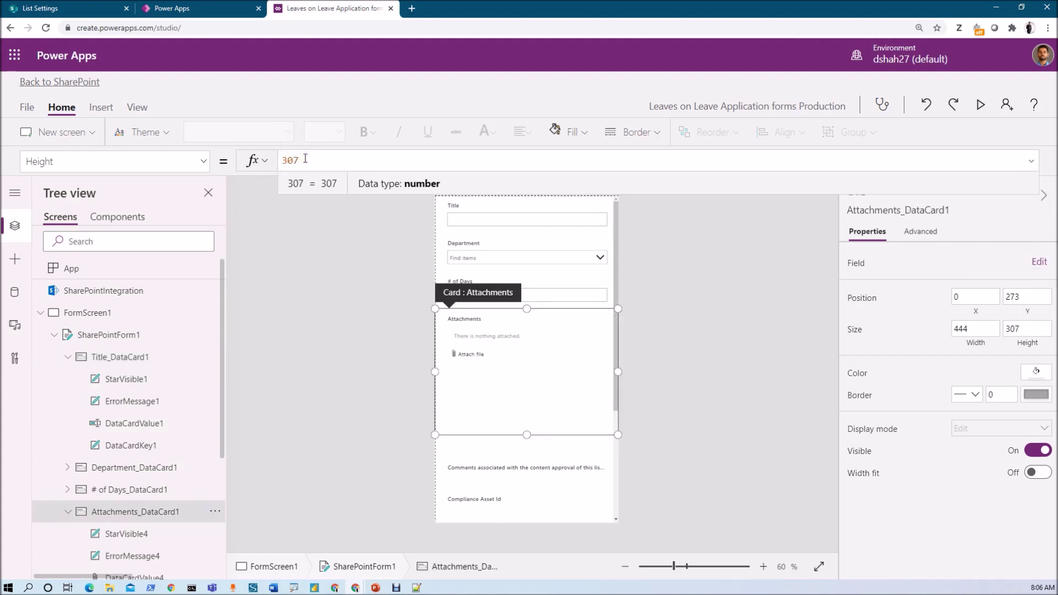
left_click(273, 264)
Step: Save the Leaves form and publish it to SharePoint
left_click(19, 110)
left_click(164, 309)
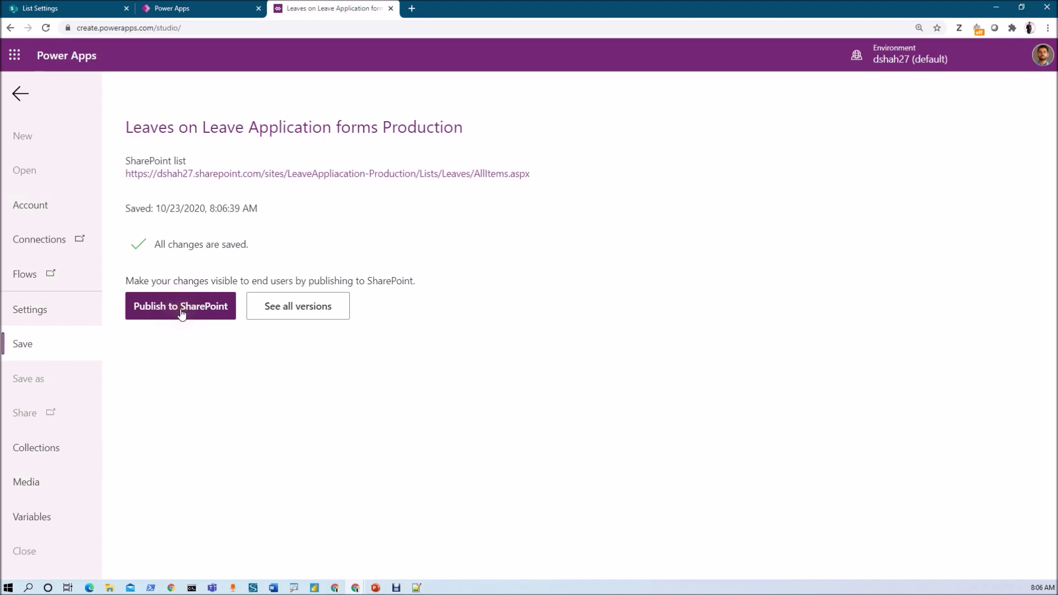
left_click(182, 313)
left_click(637, 357)
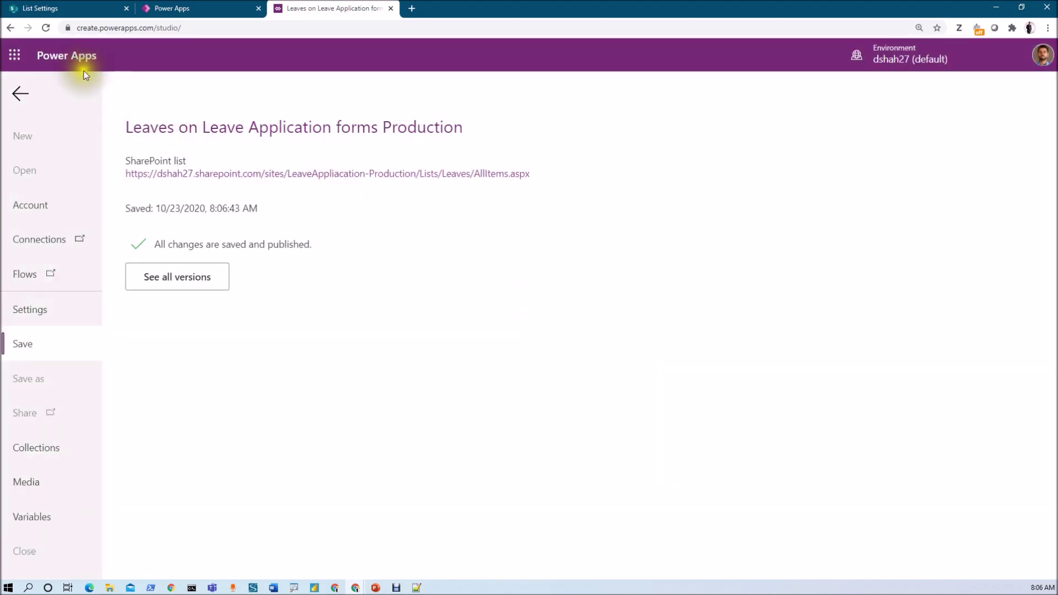
Step: Open the linked production Leaves list, review the customized form for a new item, and close it without saving
left_click(176, 175)
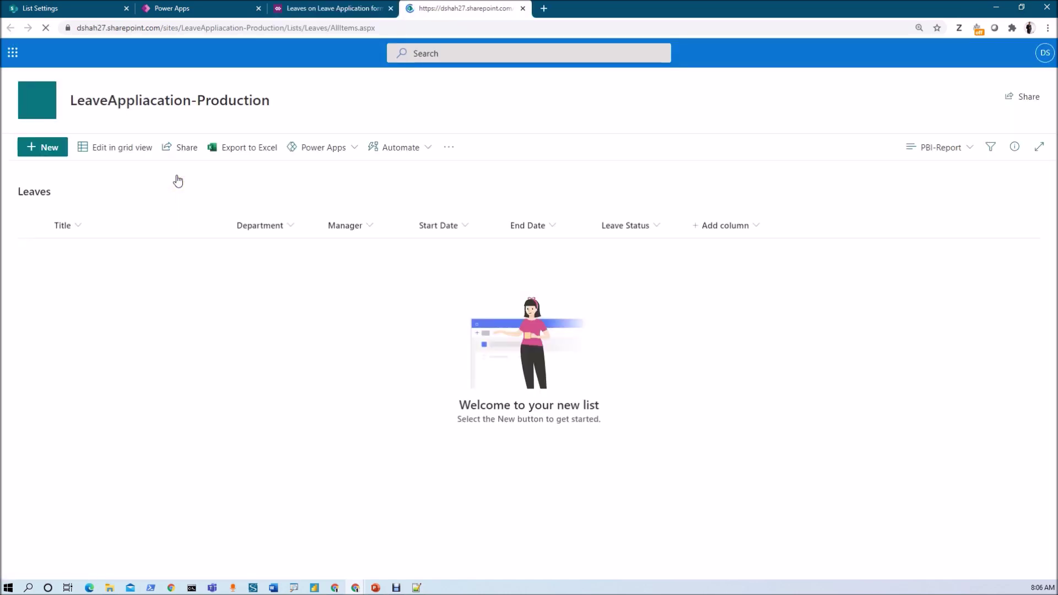
left_click(31, 149)
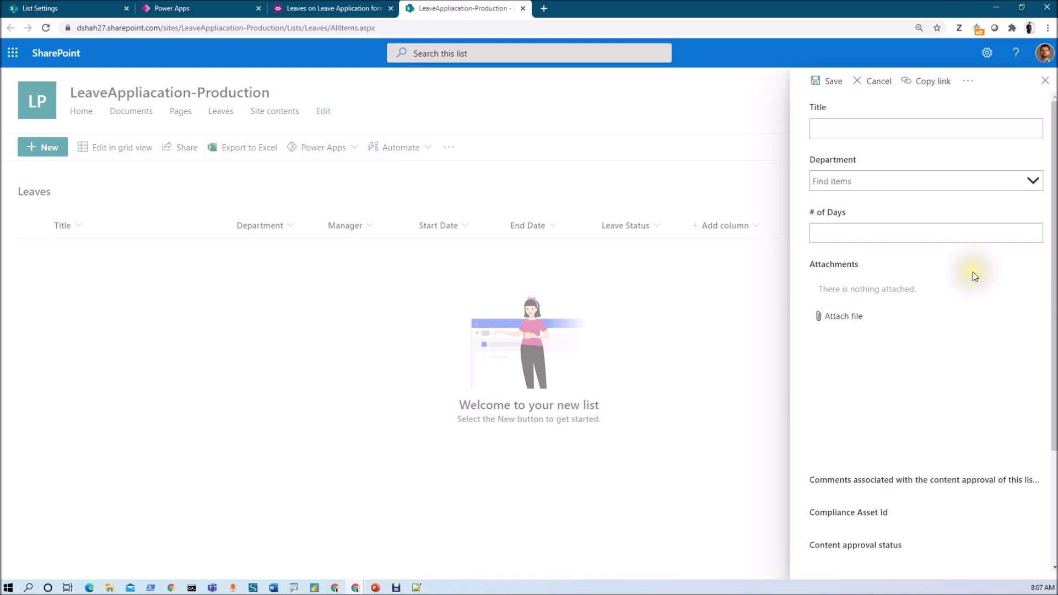
scroll(973, 272, "down", 3)
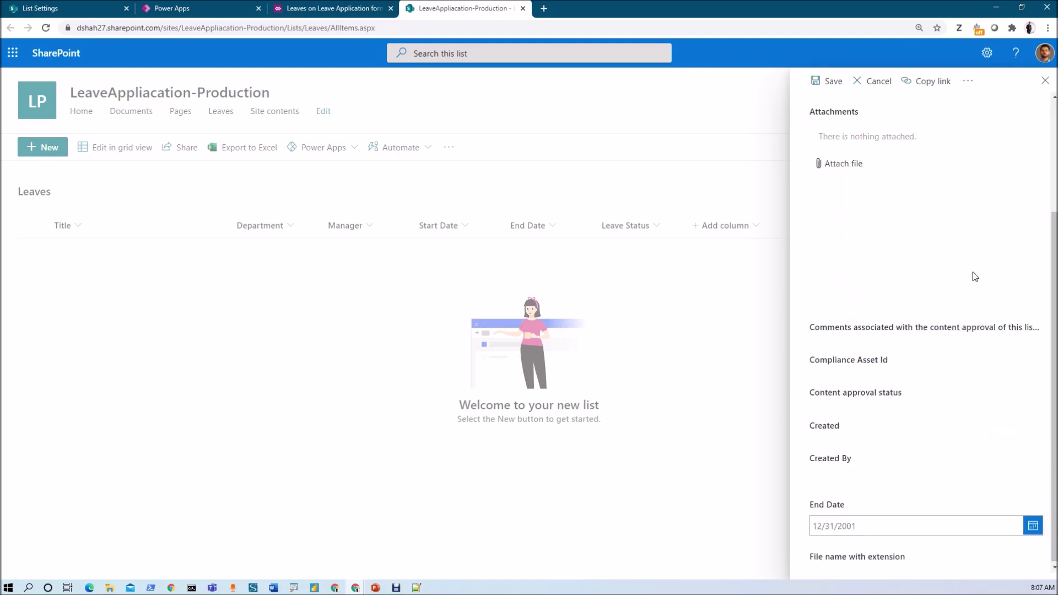
scroll(973, 274, "up", 3)
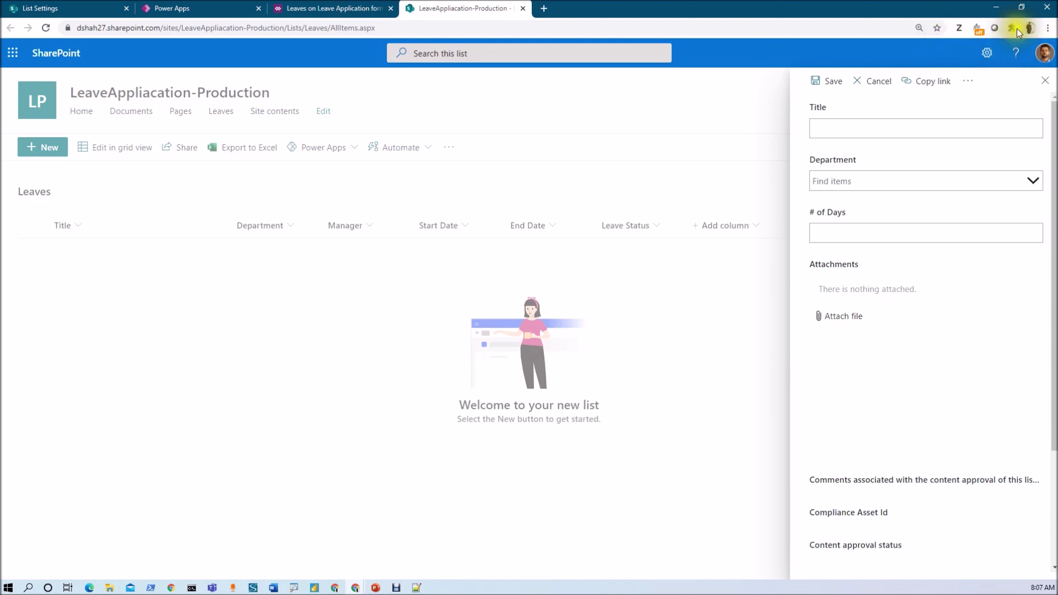
left_click(1044, 81)
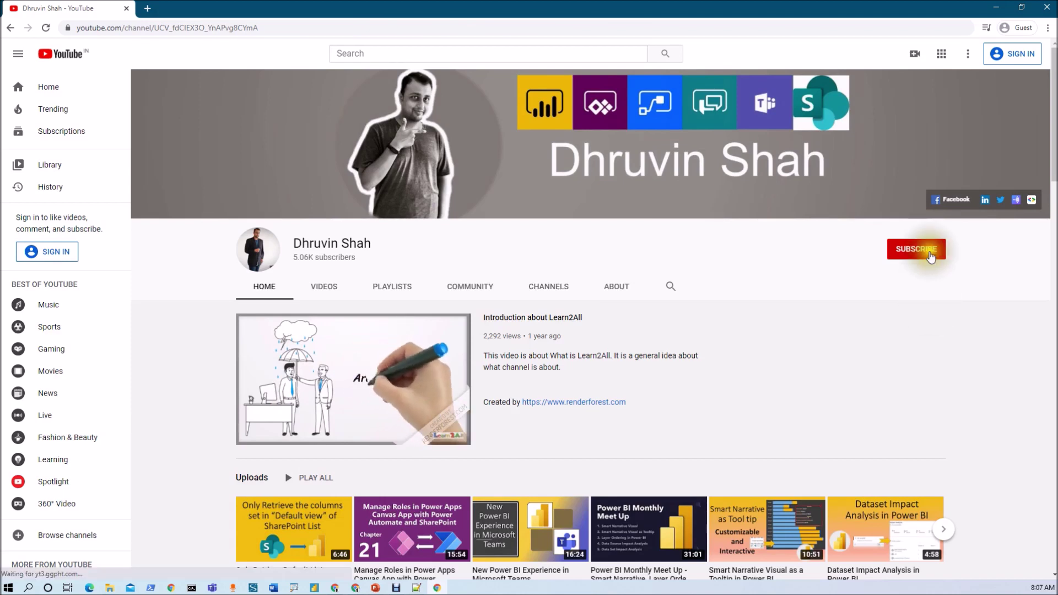
Step: View the Learn2ALL daily updates form linked in the YouTube channel's banner and return to the channel page
left_click(1032, 205)
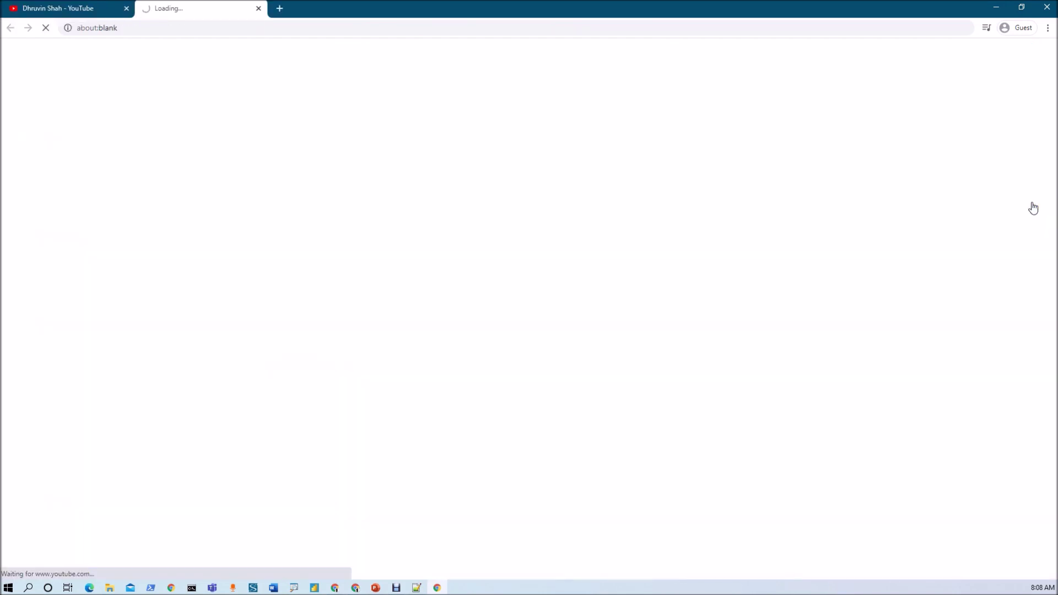
left_click(1031, 206)
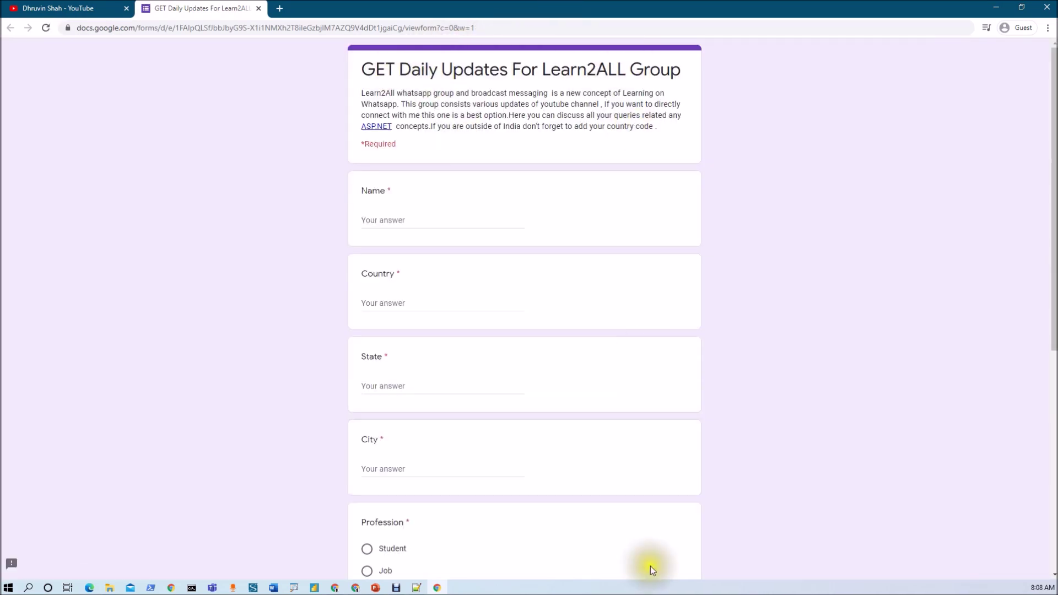
left_click(77, 8)
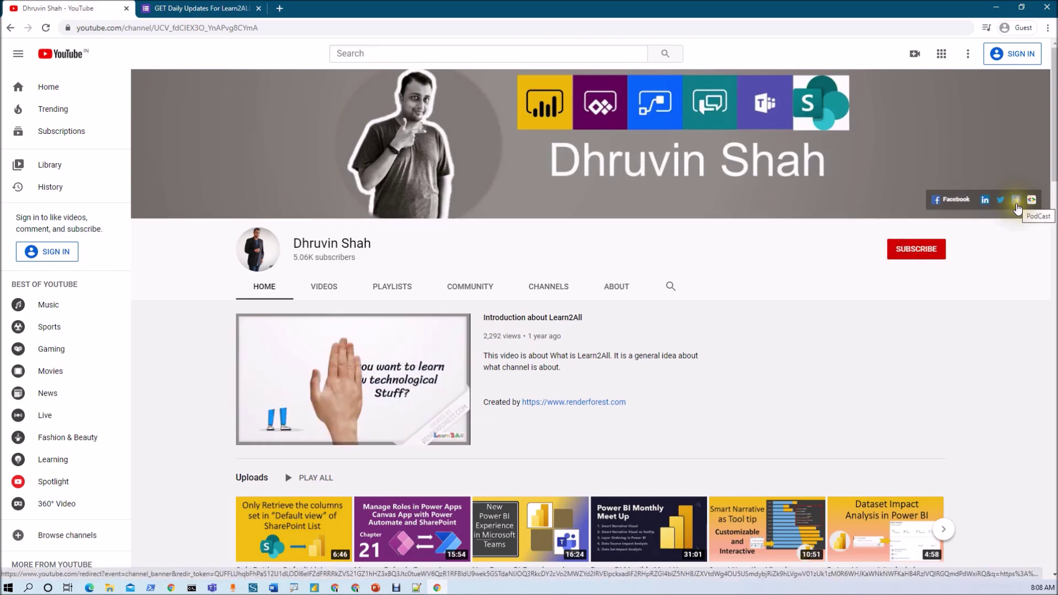
Step: Open The Power Platform Show podcast from the channel banner, try its Spotify link, and return to the podcast page
left_click(1016, 205)
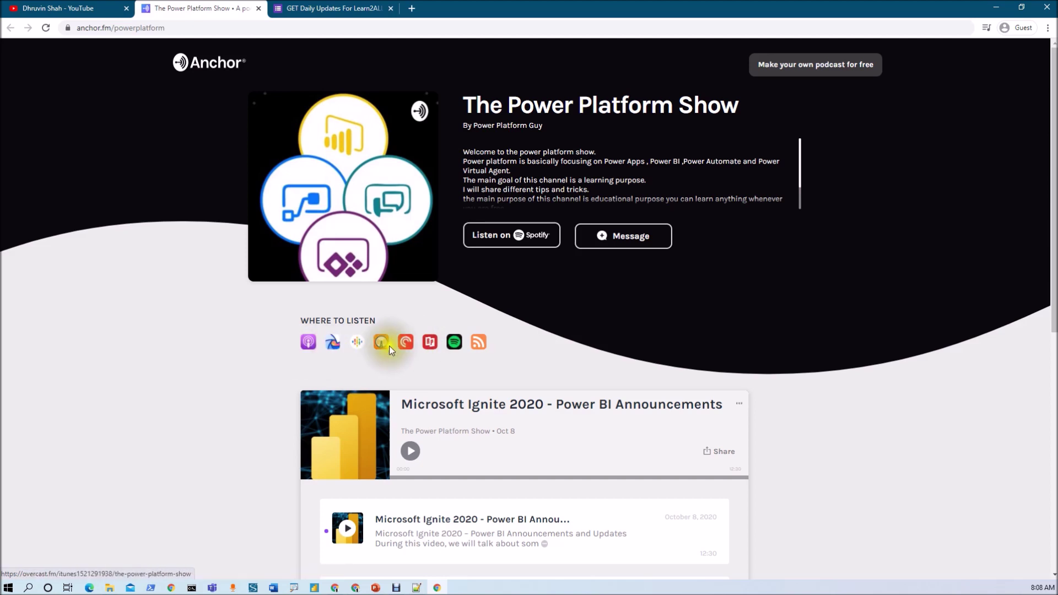
left_click(453, 351)
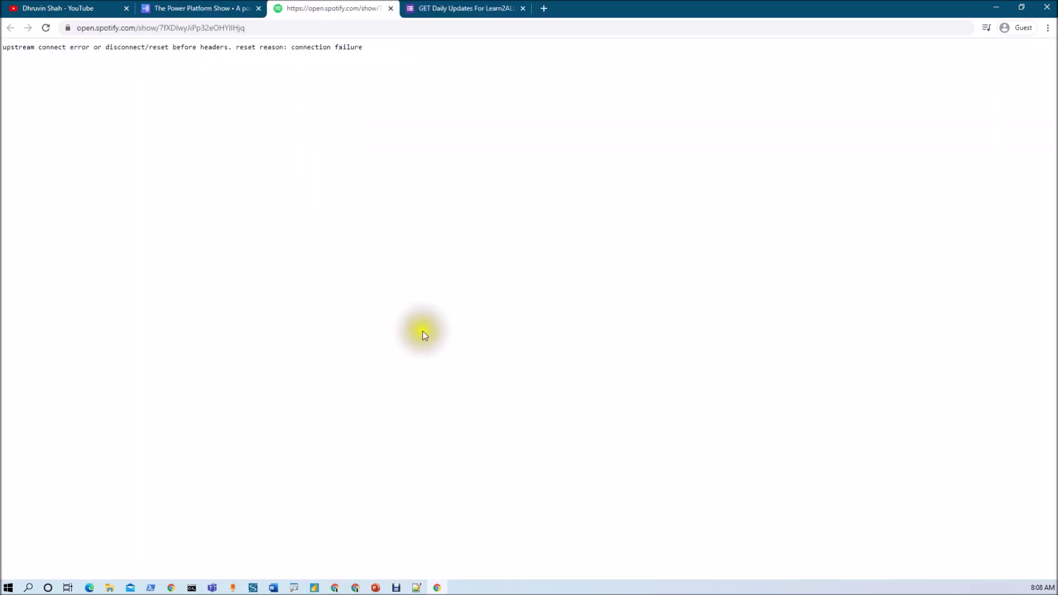
left_click(206, 12)
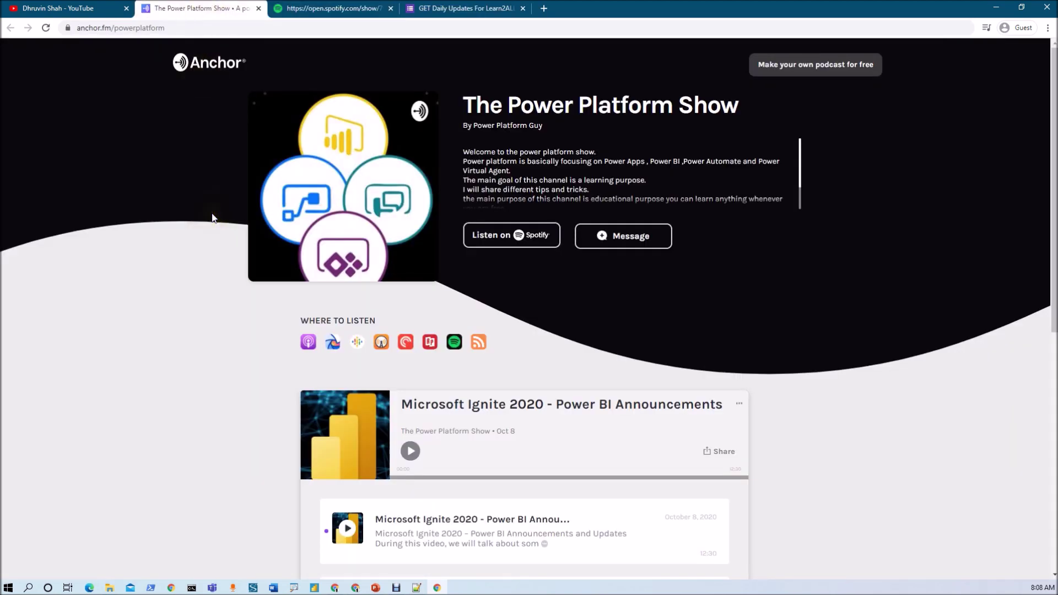